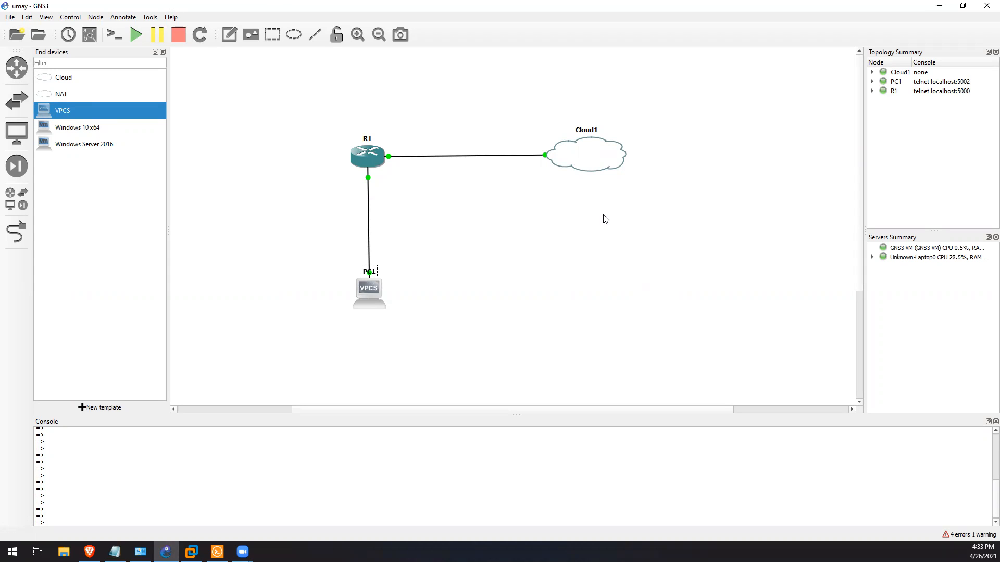
Step: Shift the R1, Cloud1 and PC1 nodes together across the workspace and align PC1 beneath R1
{"action": "left_click_drag", "start_coordinate": [299, 118], "coordinate": [721, 316]}
{"action": "left_click_drag", "start_coordinate": [600, 157], "coordinate": [636, 161]}
{"action": "left_click", "coordinate": [689, 297]}
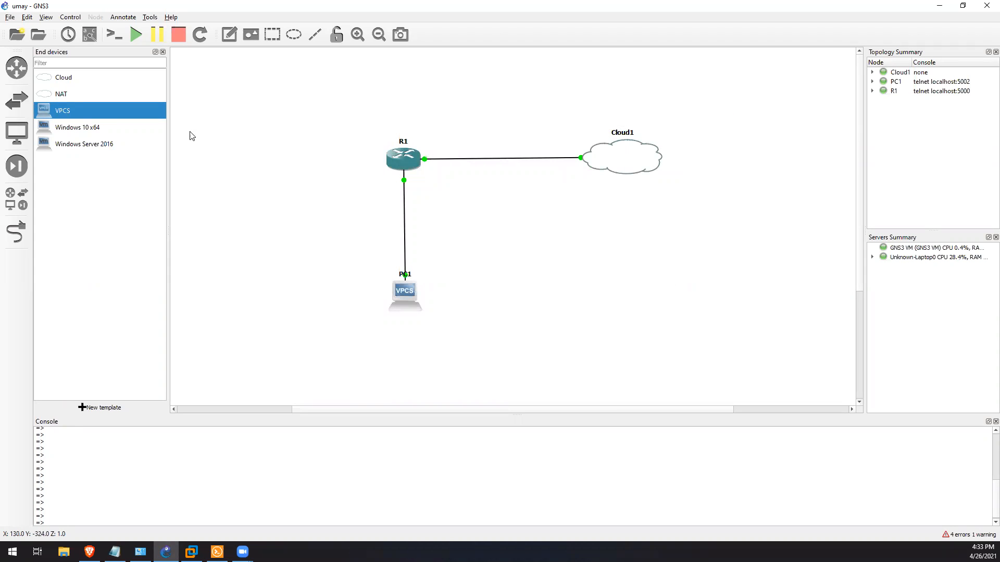
{"action": "left_click", "coordinate": [12, 76]}
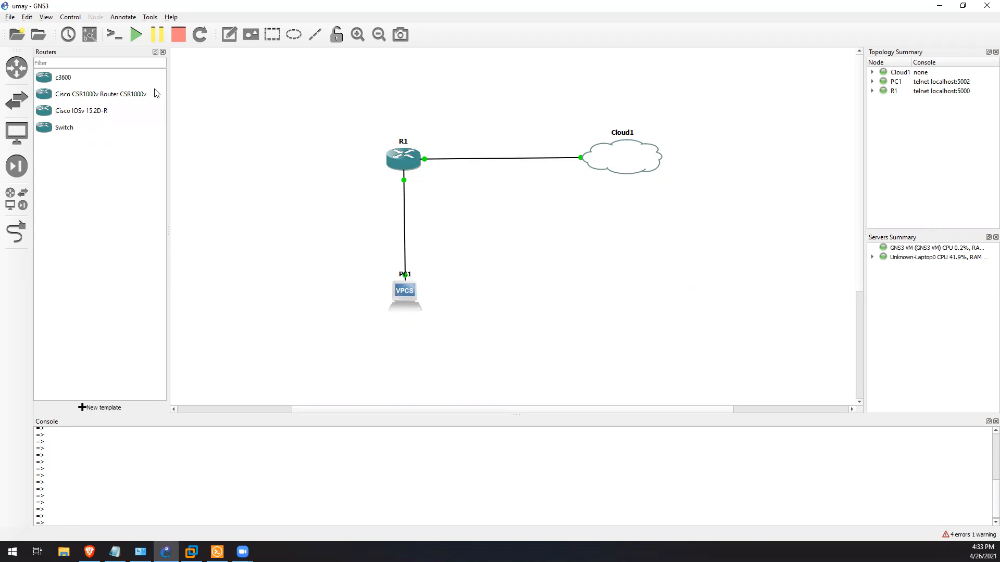
{"action": "left_click_drag", "start_coordinate": [398, 306], "coordinate": [413, 281]}
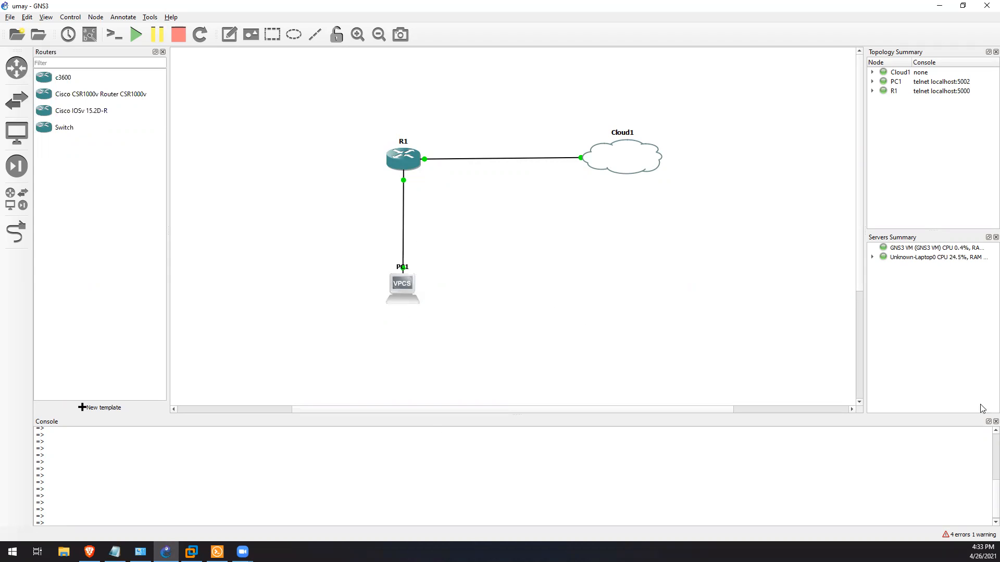
Step: Hide the console and device list docks, and show the interface labels on the topology links
{"action": "left_click", "coordinate": [996, 421]}
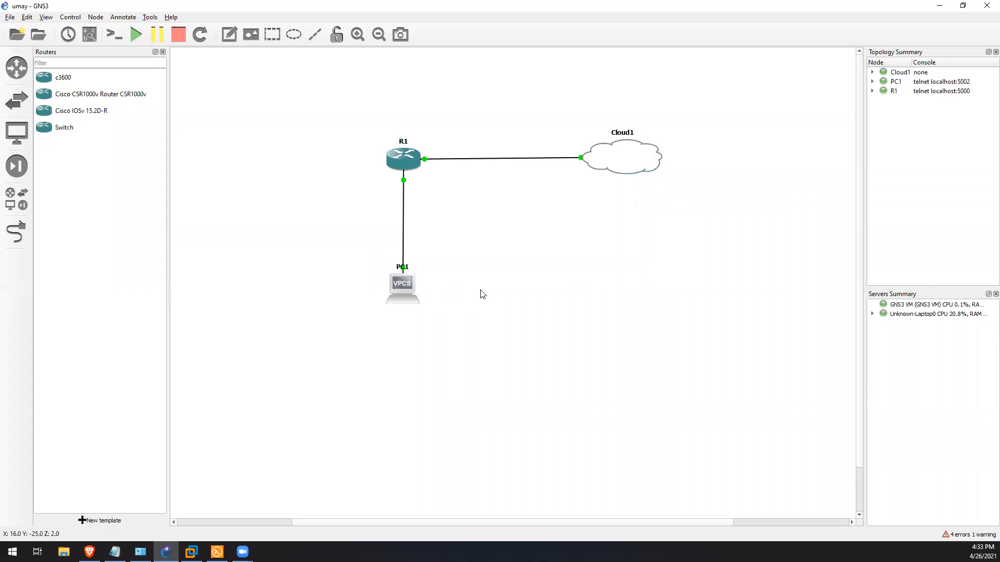
{"action": "left_click", "coordinate": [162, 51]}
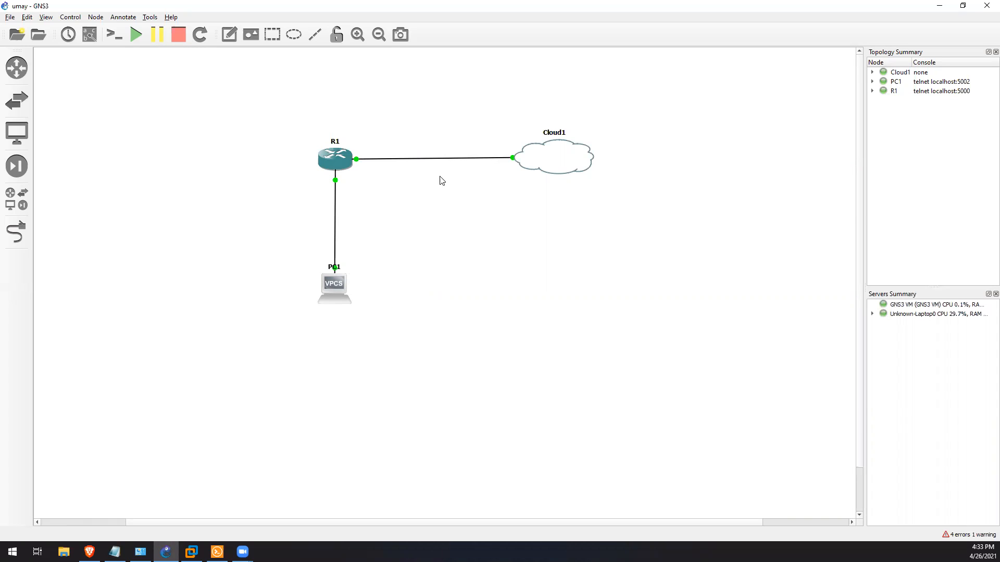
{"action": "mouse_move", "coordinate": [561, 155]}
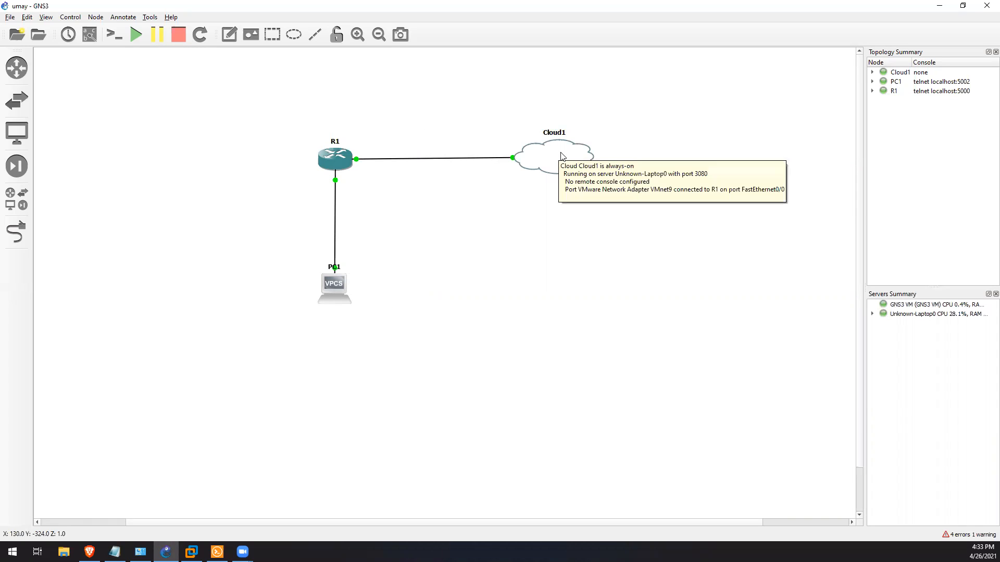
{"action": "left_click", "coordinate": [45, 17]}
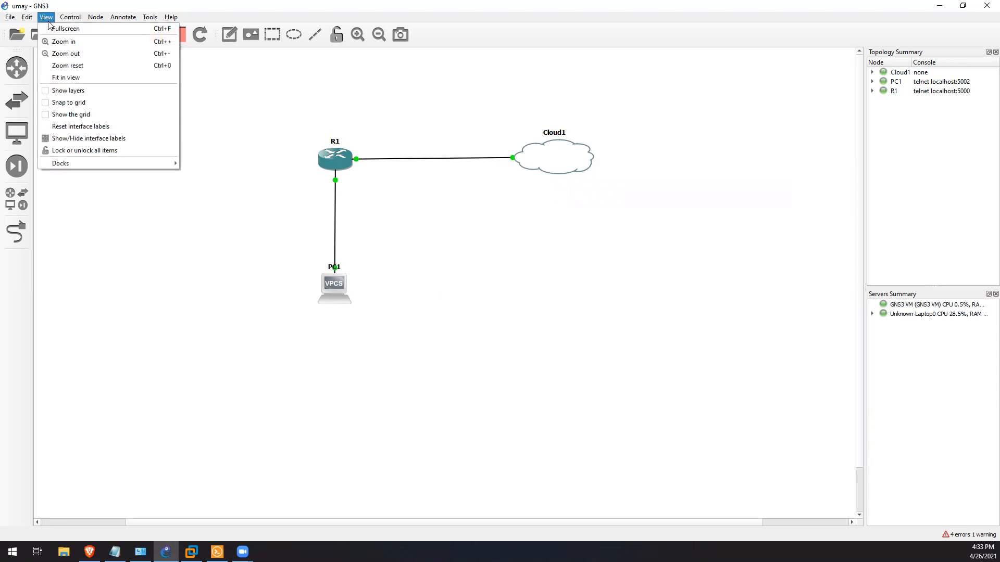
{"action": "left_click", "coordinate": [87, 139]}
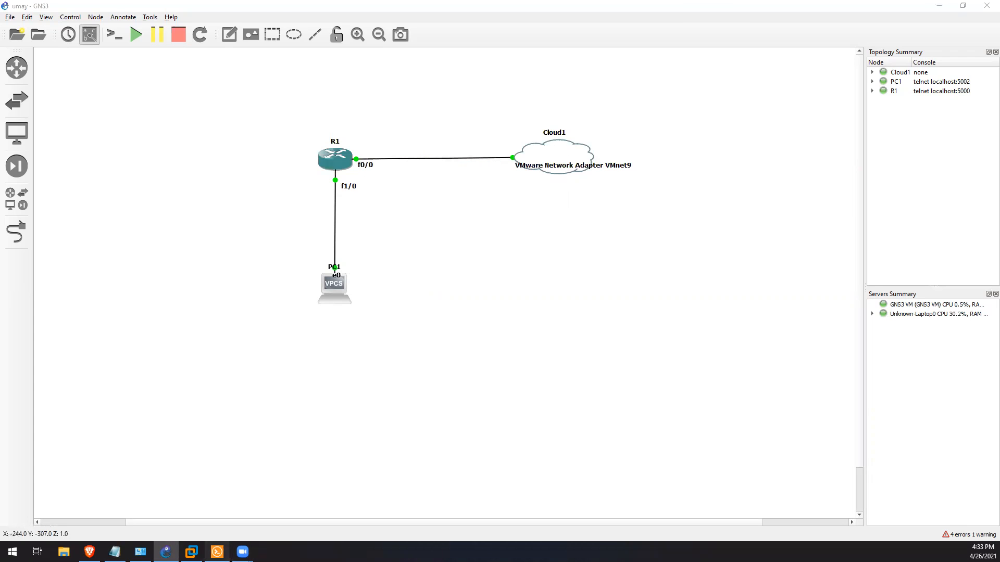
Step: Bring up the R1 console session and leave interface configuration mode for global configuration mode
{"action": "left_click", "coordinate": [217, 552]}
{"action": "double_click", "coordinate": [348, 414]}
{"action": "key", "text": "Return"}
{"action": "key", "text": "Return"}
{"action": "key", "text": "Return"}
{"action": "key", "text": "Return"}
{"action": "key", "text": "Return"}
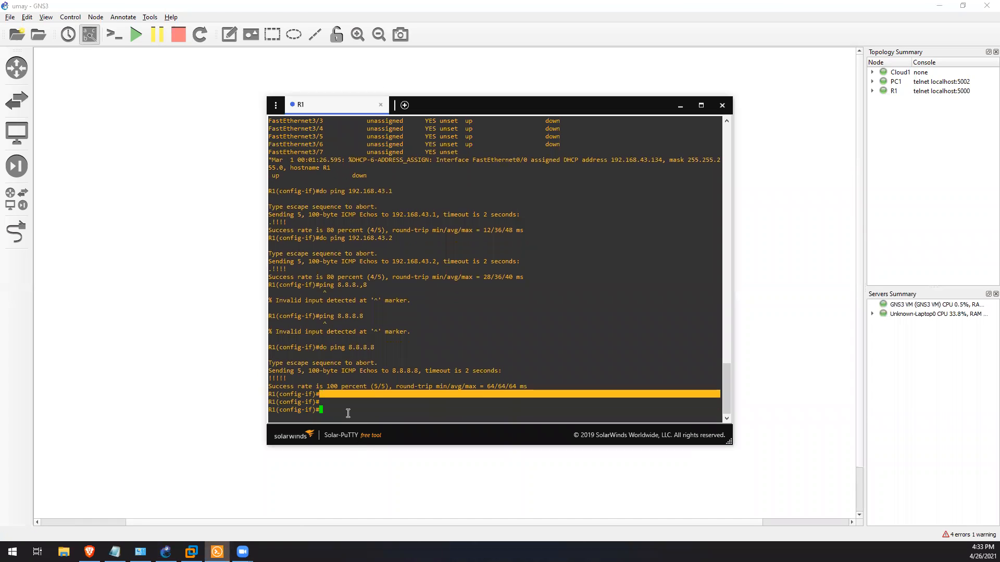
{"action": "type", "text": "ex"}
{"action": "key", "text": "Return"}
{"action": "key", "text": "Return"}
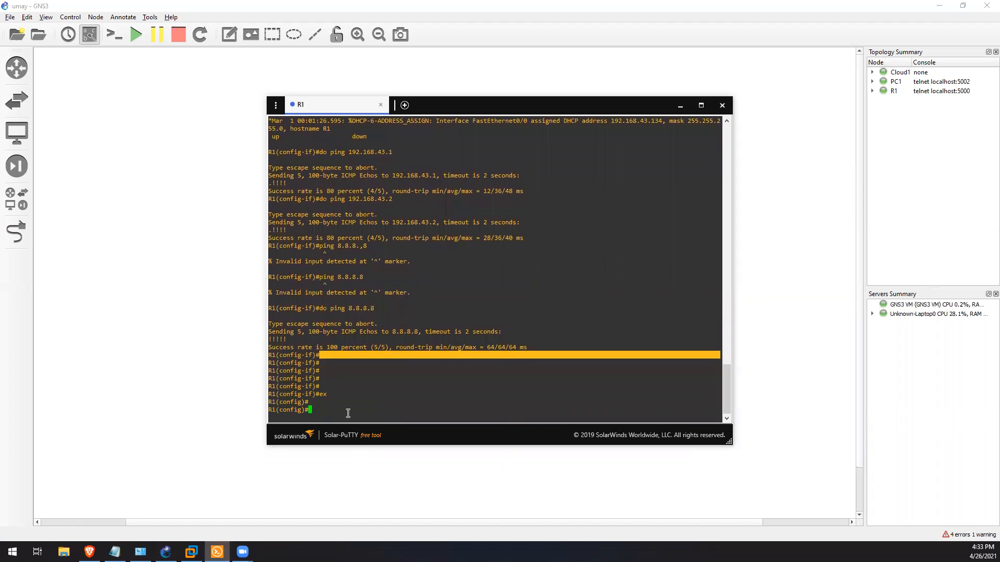
Step: Exit global configuration mode on R1 to reach the privileged EXEC prompt
{"action": "key", "text": "Return"}
{"action": "key", "text": "Return"}
{"action": "key", "text": "Return"}
{"action": "type", "text": "ip int"}
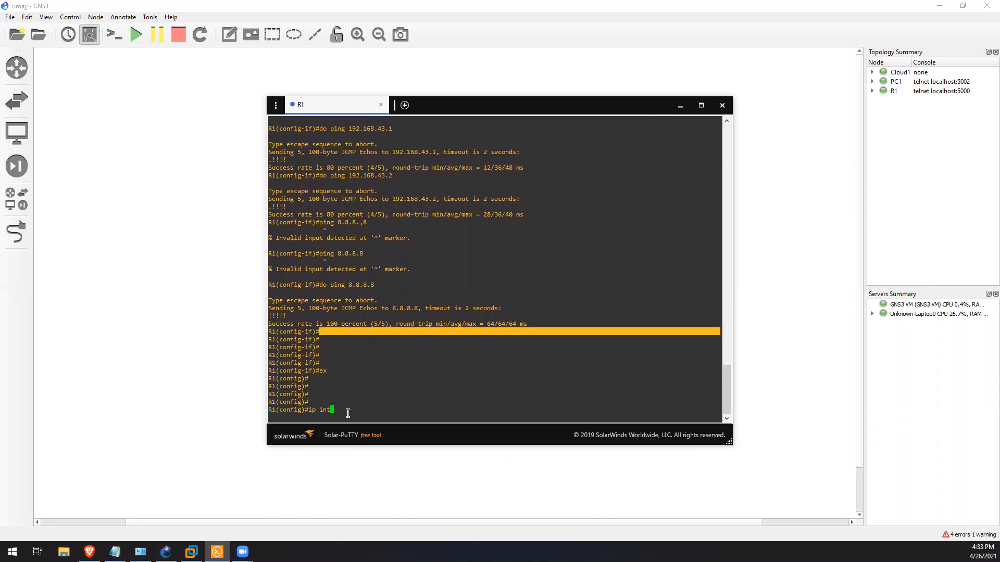
{"action": "key", "text": "BackSpace"}
{"action": "key", "text": "BackSpace"}
{"action": "key", "text": "BackSpace"}
{"action": "key", "text": "BackSpace"}
{"action": "key", "text": "BackSpace"}
{"action": "type", "text": "ex"}
{"action": "key", "text": "Return"}
{"action": "key", "text": "Return"}
{"action": "type", "text": "ig)#e"}
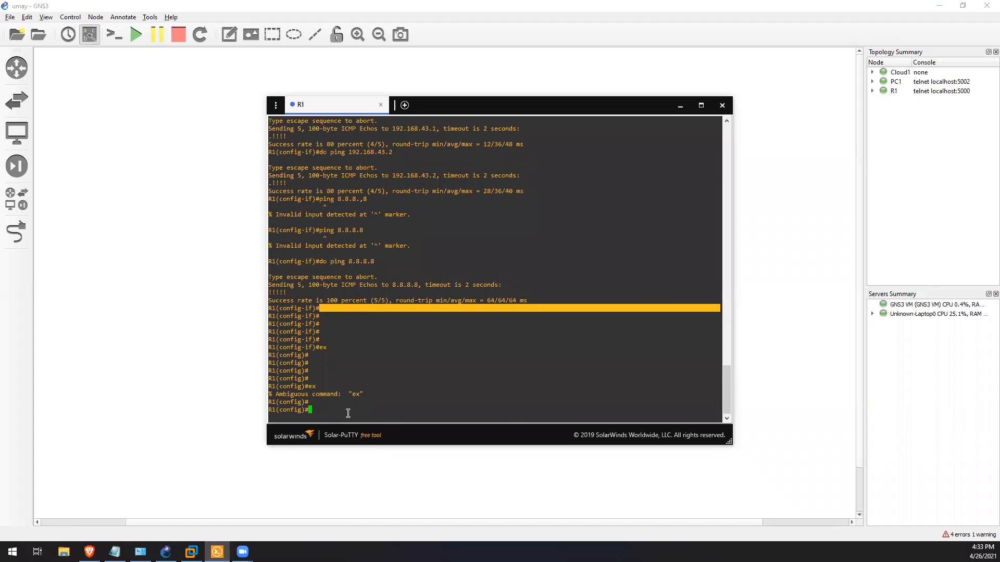
{"action": "type", "text": "xit"}
{"action": "key", "text": "Return"}
{"action": "key", "text": "Return"}
{"action": "type", "text": "i"}
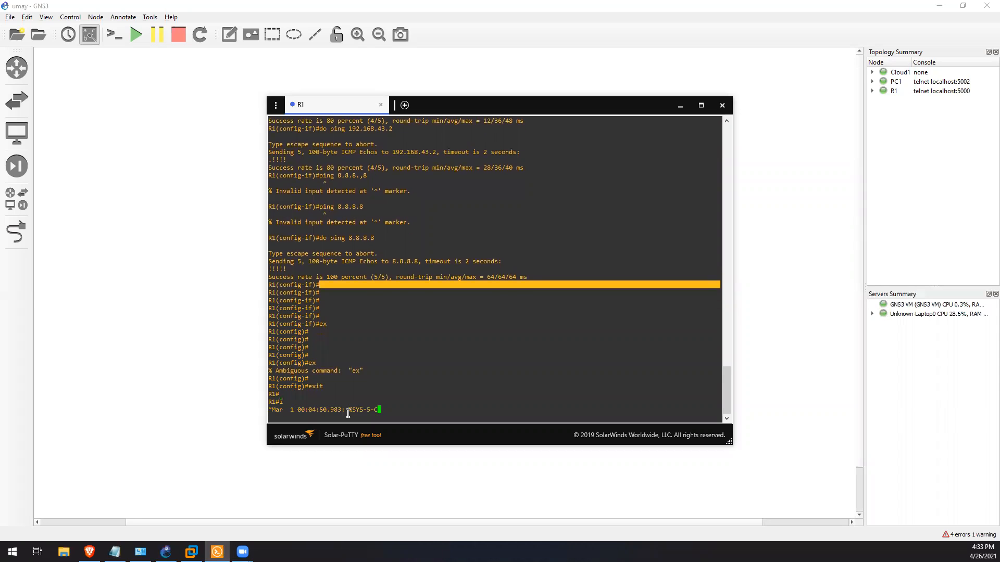
{"action": "key", "text": "Return"}
{"action": "key", "text": "Return"}
Step: List R1's interfaces with sh ip int bri, uncover the topology behind the console, and highlight the FastEthernet0/0 address
{"action": "type", "text": "sh ip int nb"}
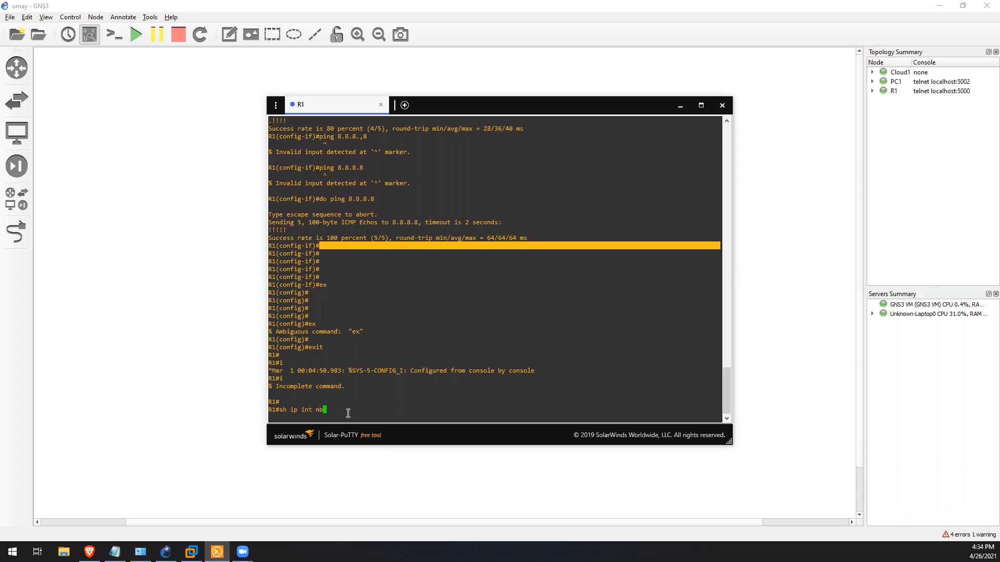
{"action": "type", "text": "ri"}
{"action": "key", "text": "Return"}
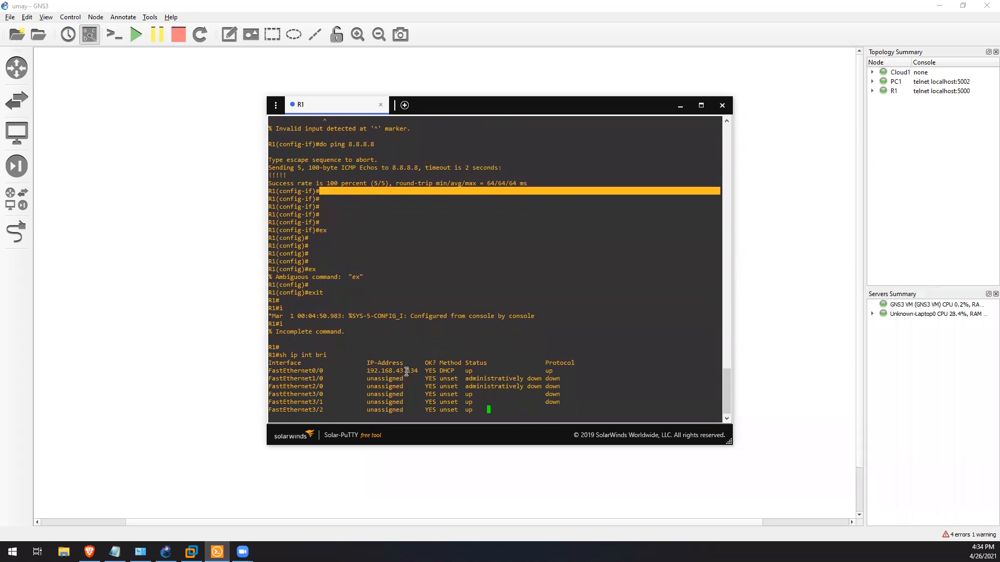
{"action": "left_click_drag", "start_coordinate": [495, 99], "coordinate": [570, 230]}
{"action": "left_click_drag", "start_coordinate": [492, 411], "coordinate": [439, 411]}
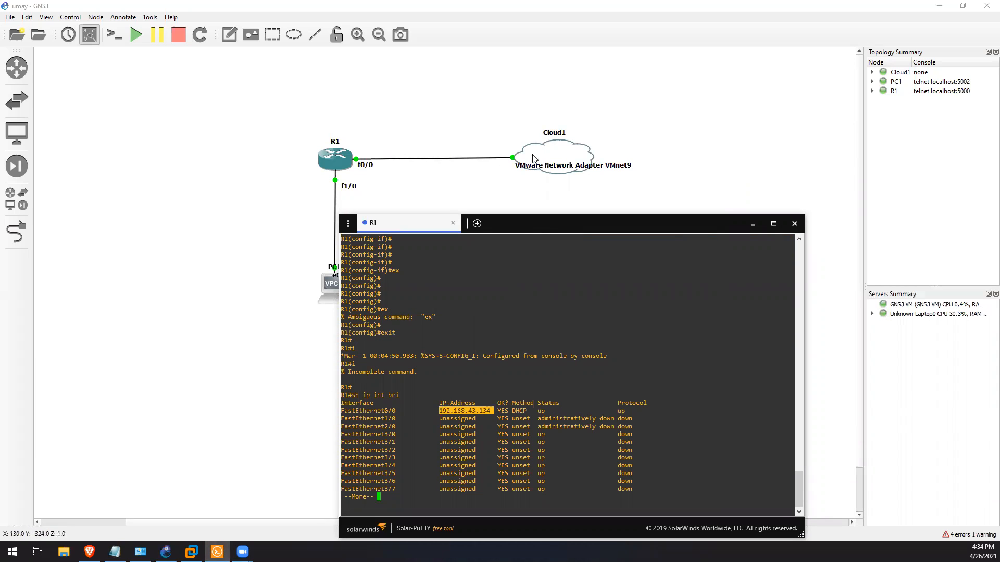
Step: Move the VMware Network Adapter VMnet9 label just below the Cloud1 shape
{"action": "left_click_drag", "start_coordinate": [606, 167], "coordinate": [604, 184]}
{"action": "mouse_move", "coordinate": [242, 552]}
{"action": "left_click", "coordinate": [413, 236]}
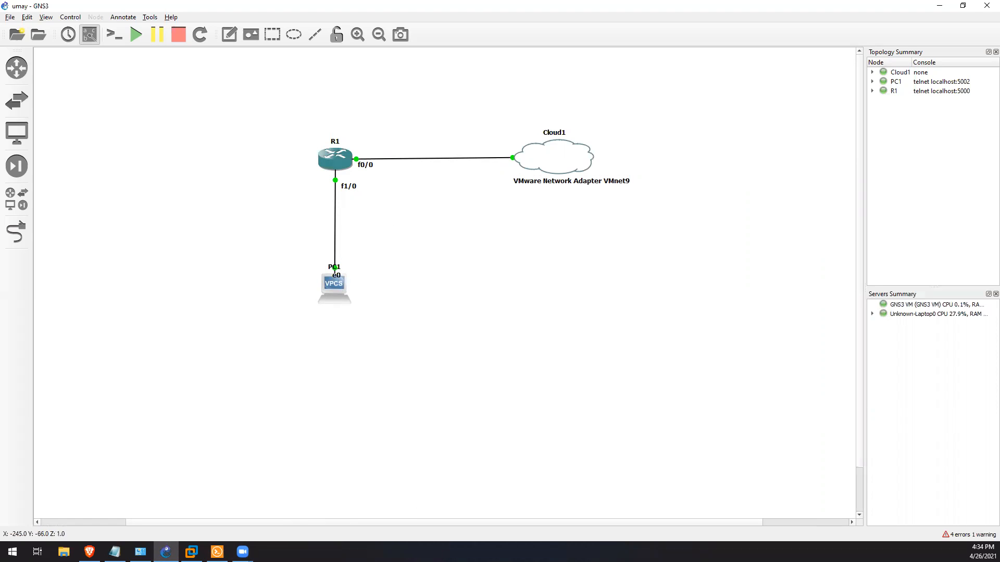
Step: Return to the R1 console and page through the rest of the interface listing
{"action": "mouse_move", "coordinate": [217, 551]}
{"action": "left_click", "coordinate": [230, 531]}
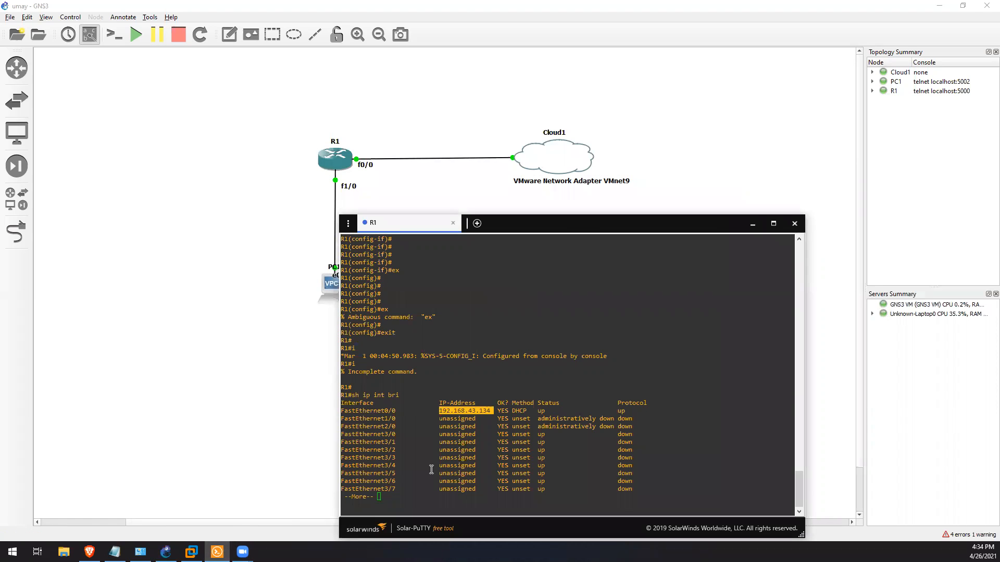
{"action": "left_click", "coordinate": [435, 495]}
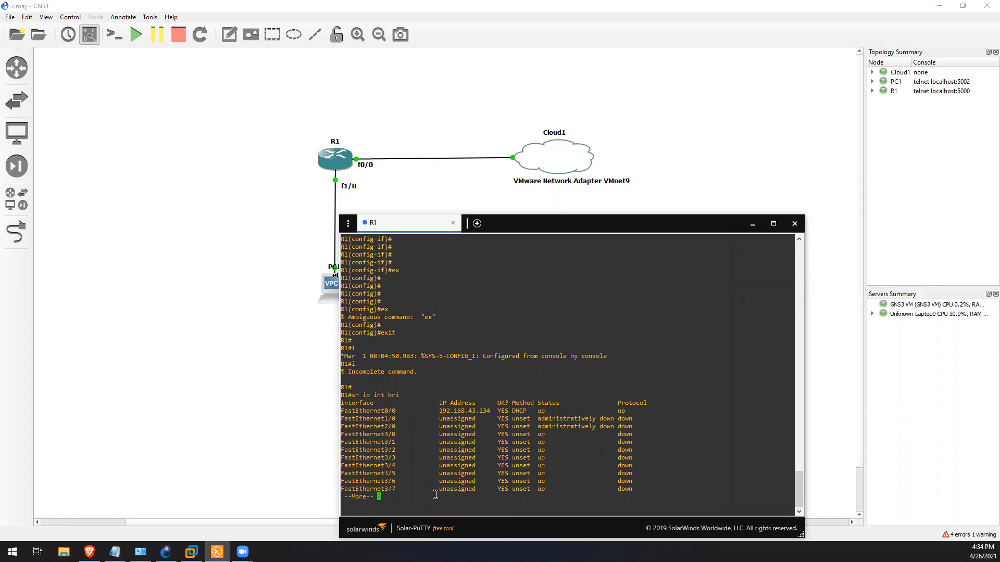
{"action": "key", "text": "space"}
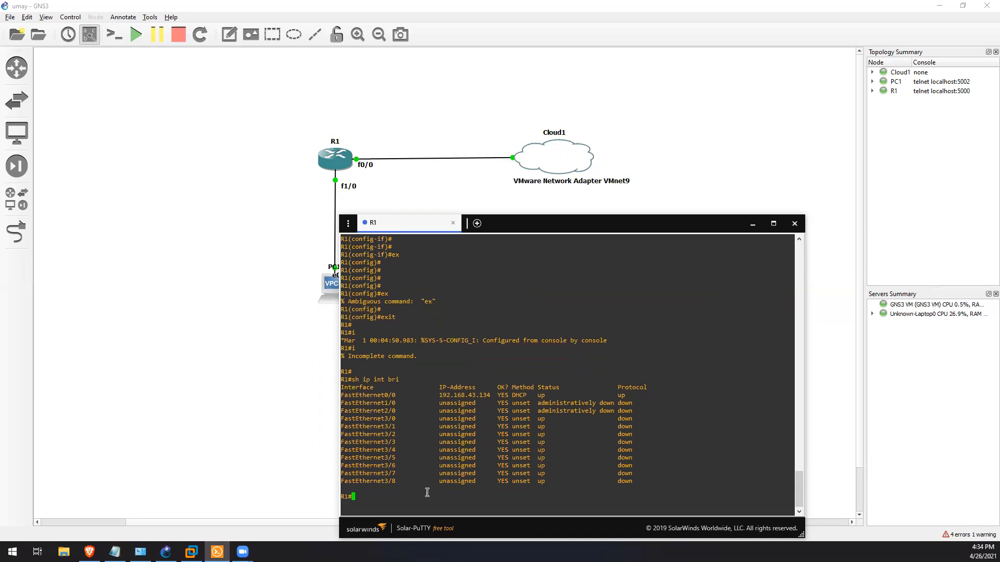
Step: Minimize the R1 console and adjust PC1's position beneath R1 in the topology
{"action": "left_click", "coordinate": [753, 223]}
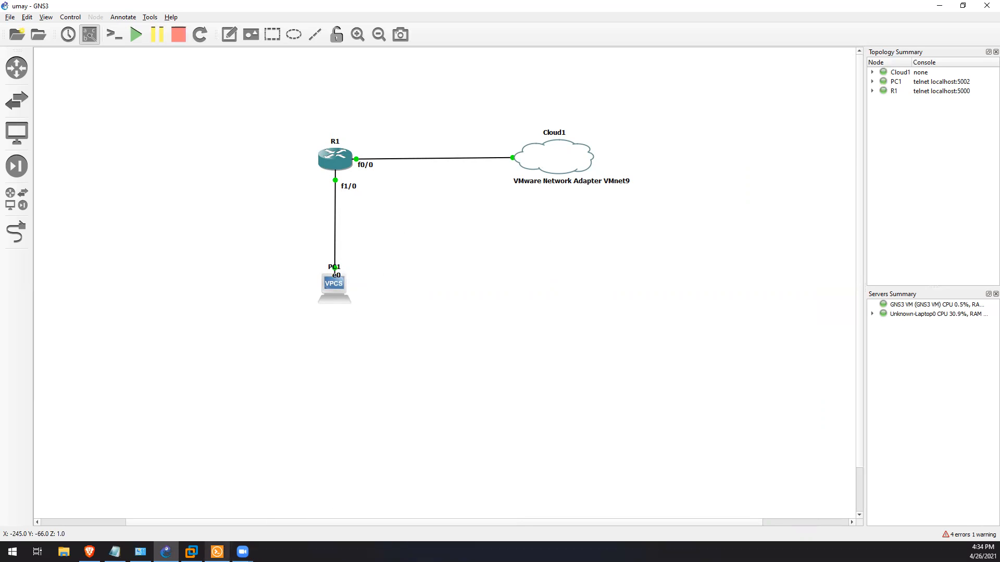
{"action": "left_click", "coordinate": [235, 523]}
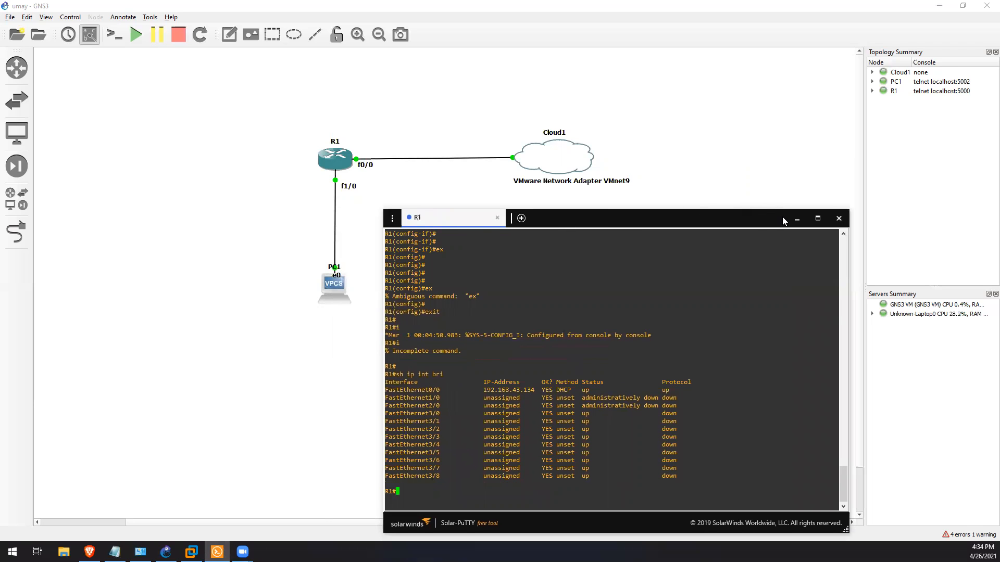
{"action": "left_click", "coordinate": [794, 223]}
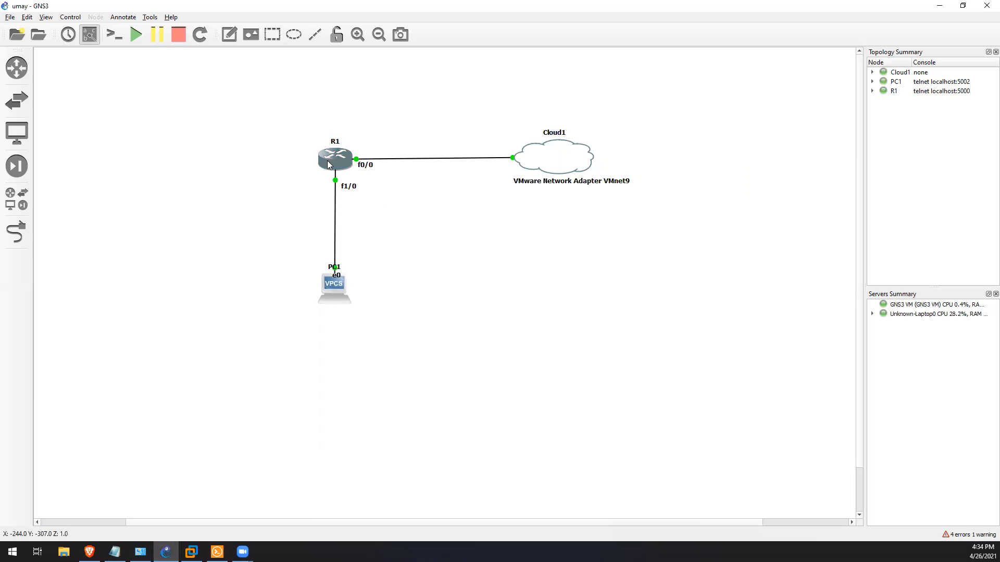
{"action": "mouse_move", "coordinate": [328, 165]}
{"action": "mouse_move", "coordinate": [327, 290]}
{"action": "left_mouse_down"}
{"action": "mouse_move", "coordinate": [317, 297]}
{"action": "mouse_move", "coordinate": [334, 294]}
{"action": "left_mouse_up"}
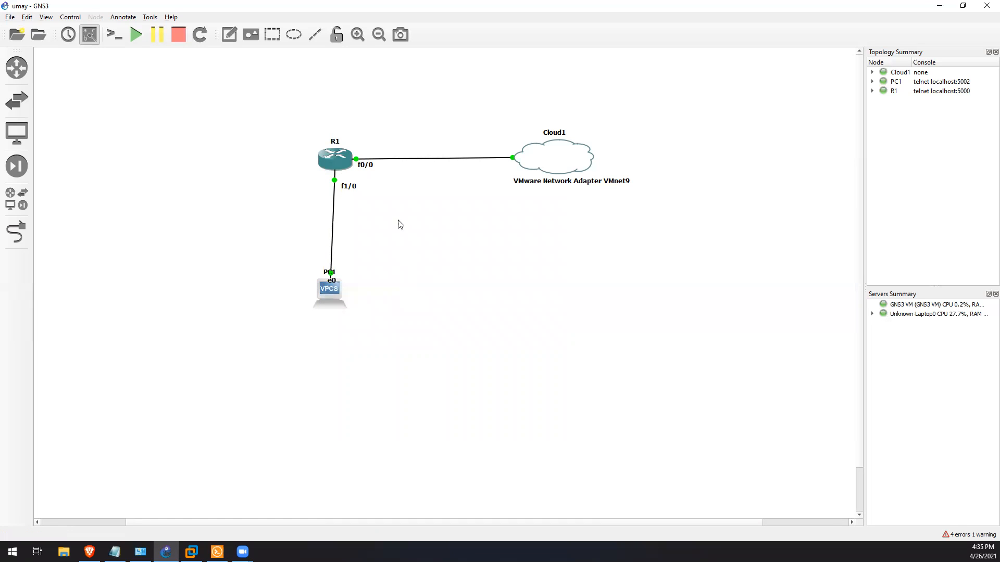
{"action": "left_click_drag", "start_coordinate": [341, 310], "coordinate": [345, 301]}
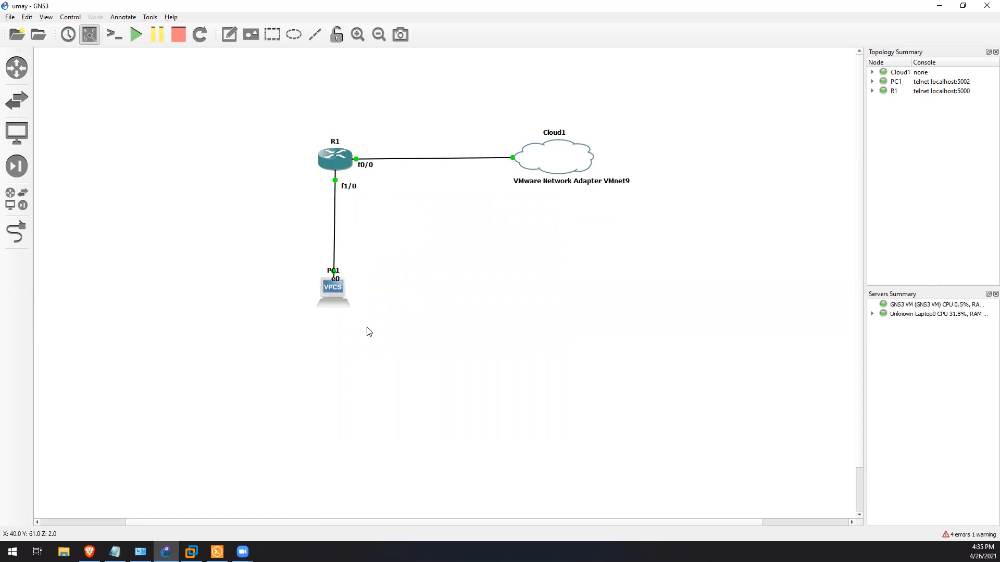
Step: Highlight FastEthernet0/0's address in the R1 console, and test internet access by pinging 8.8.8.8 and google.com
{"action": "left_click", "coordinate": [217, 552]}
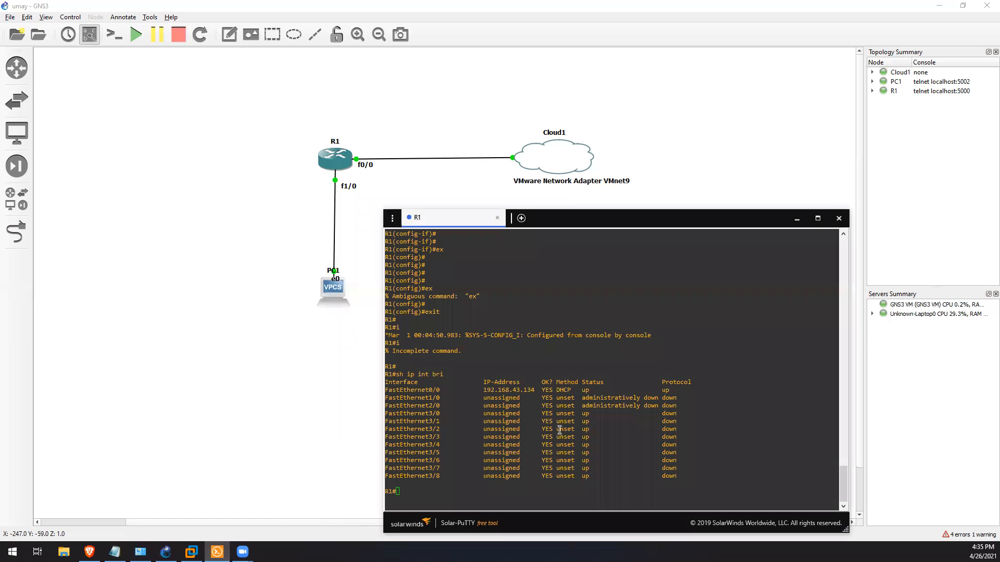
{"action": "left_click_drag", "start_coordinate": [483, 390], "coordinate": [596, 389]}
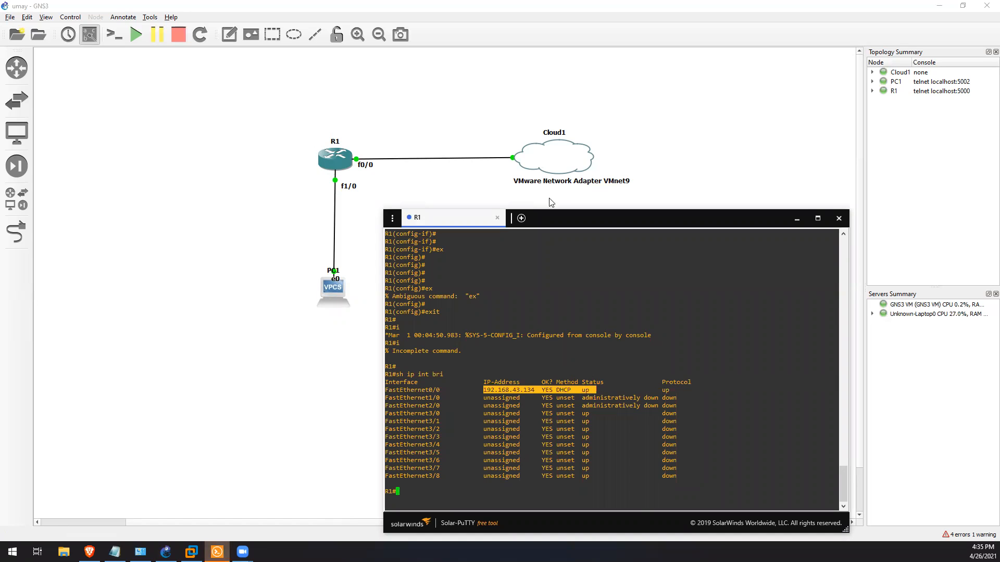
{"action": "left_click", "coordinate": [465, 487]}
{"action": "type", "text": "ping 8.8.8"}
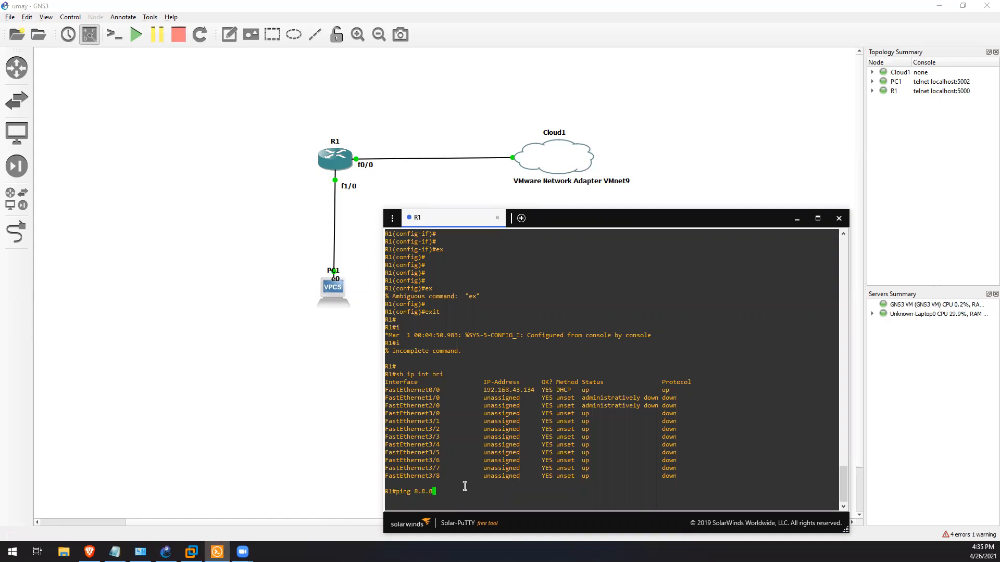
{"action": "type", "text": ".8"}
{"action": "key", "text": "Return"}
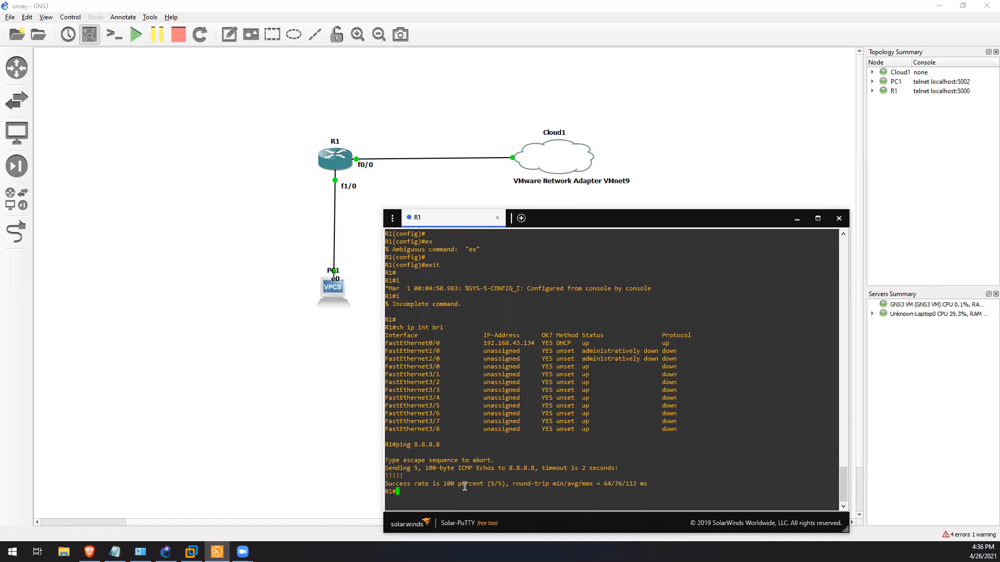
{"action": "type", "text": "ping google.com"}
{"action": "key", "text": "Return"}
Step: Enter global configuration mode on R1 and enable DNS resolution with ip domain-lookup
{"action": "type", "text": "conf t"}
{"action": "key", "text": "Return"}
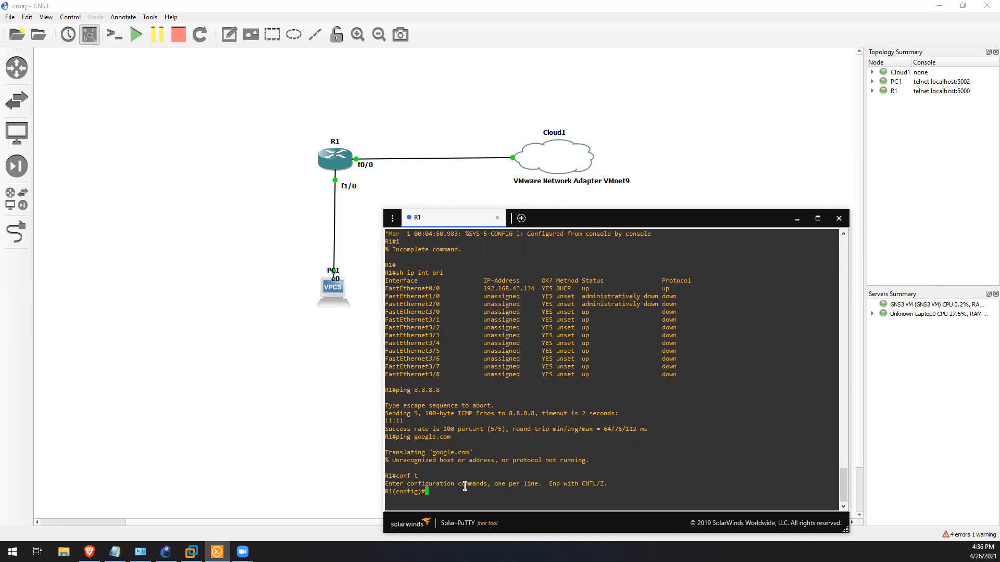
{"action": "type", "text": "ip domain-lo"}
{"action": "key", "text": "Tab"}
{"action": "key", "text": "Return"}
{"action": "key", "text": "Return"}
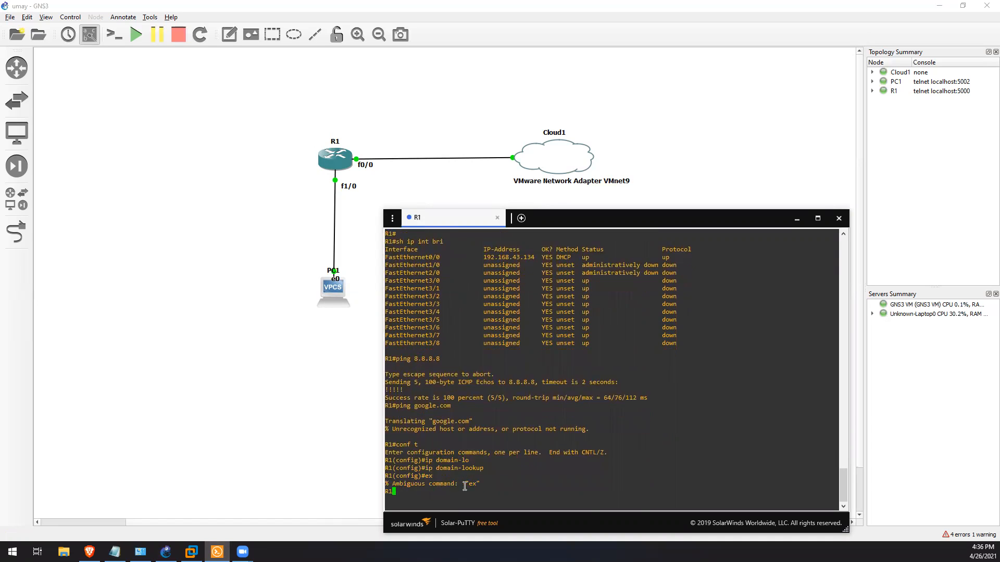
Step: Exit configuration mode on R1 and ping google.com again to test name resolution
{"action": "type", "text": "exit"}
{"action": "key", "text": "Return"}
{"action": "type", "text": "ping google.com"}
{"action": "key", "text": "Return"}
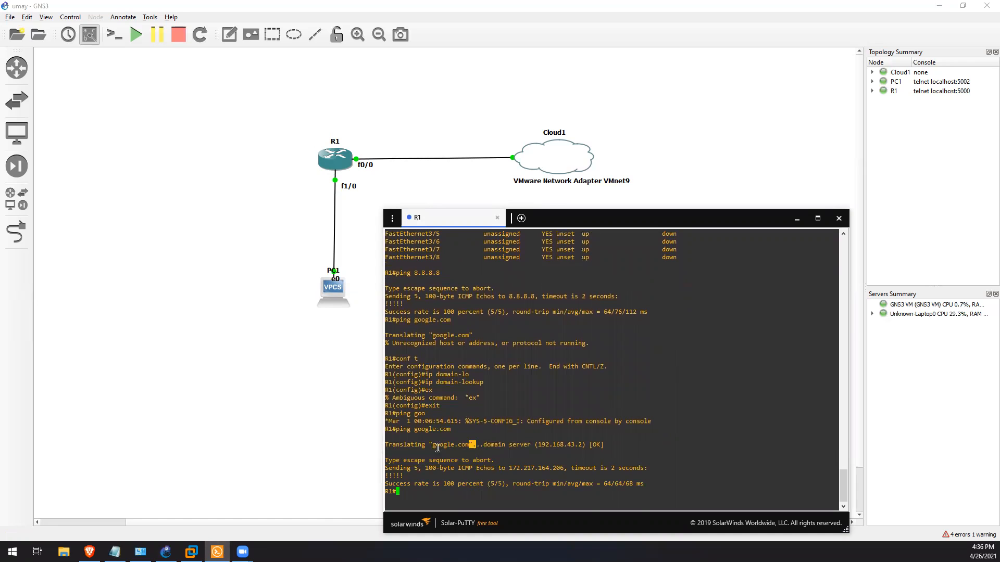
{"action": "triple_click", "coordinate": [469, 447]}
Step: Assign IP address 172.16.1.1 with mask 255.255.255.0 to R1's f1/0 interface
{"action": "left_click", "coordinate": [456, 493]}
{"action": "type", "text": "conf t"}
{"action": "key", "text": "Return"}
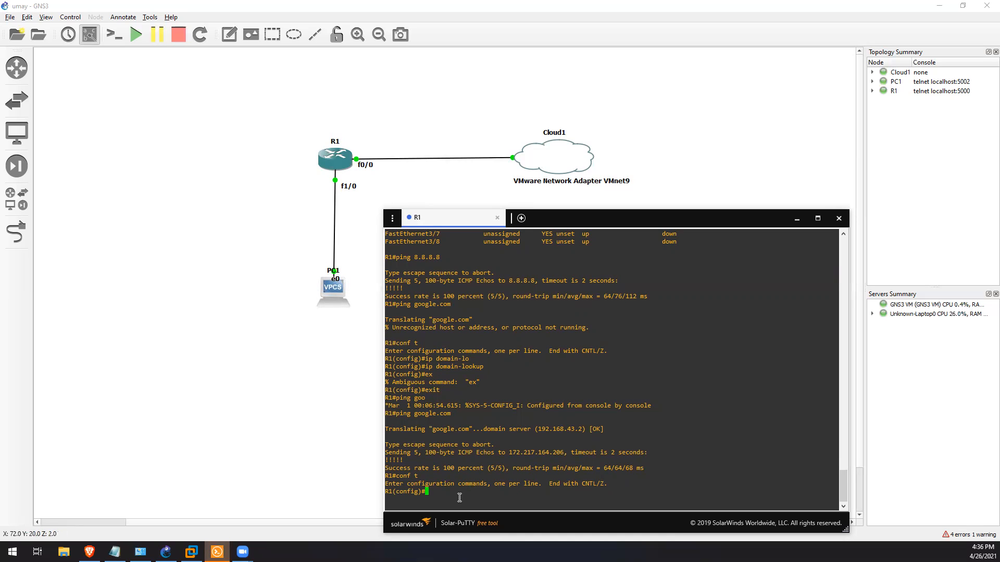
{"action": "type", "text": "int f1/0"}
{"action": "key", "text": "Return"}
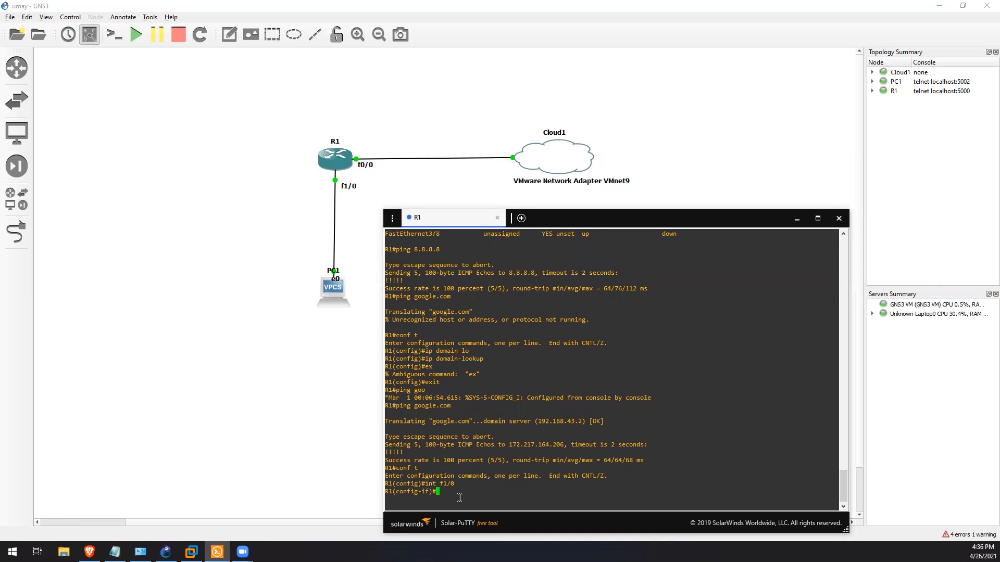
{"action": "type", "text": "ip add 172.16.1.1 255.255.255.0"}
{"action": "key", "text": "Return"}
Step: Enable the f1/0 interface with no shut and return to global configuration mode
{"action": "type", "text": "no shut"}
{"action": "key", "text": "Return"}
{"action": "key", "text": "Return"}
{"action": "key", "text": "Return"}
{"action": "key", "text": "Return"}
{"action": "type", "text": "ex"}
{"action": "key", "text": "Return"}
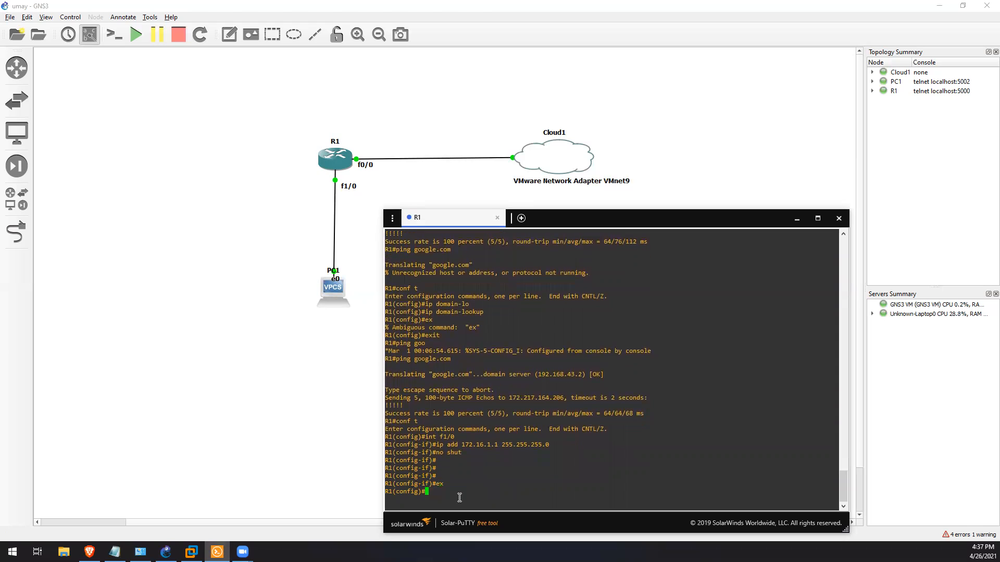
Step: List the ip dhcp options on R1 and create a DHCP pool named users
{"action": "key", "text": "Return"}
{"action": "key", "text": "Return"}
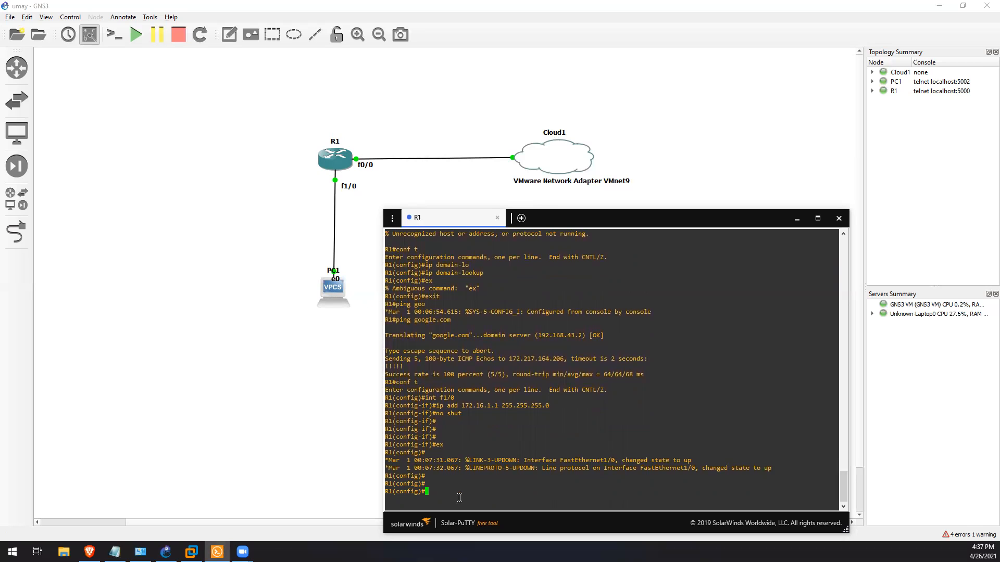
{"action": "type", "text": "ip dh"}
{"action": "key", "text": "Tab"}
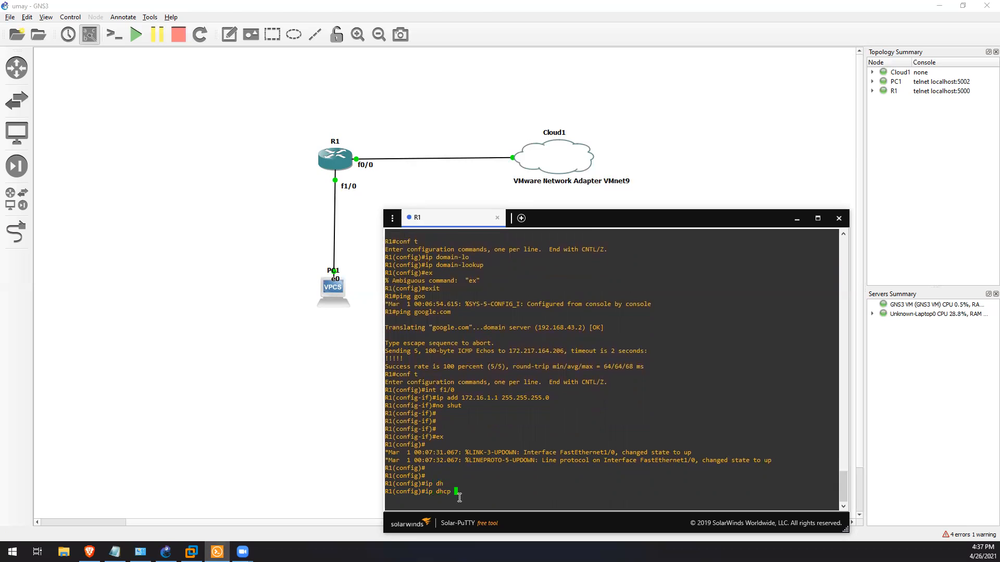
{"action": "type", "text": "?"}
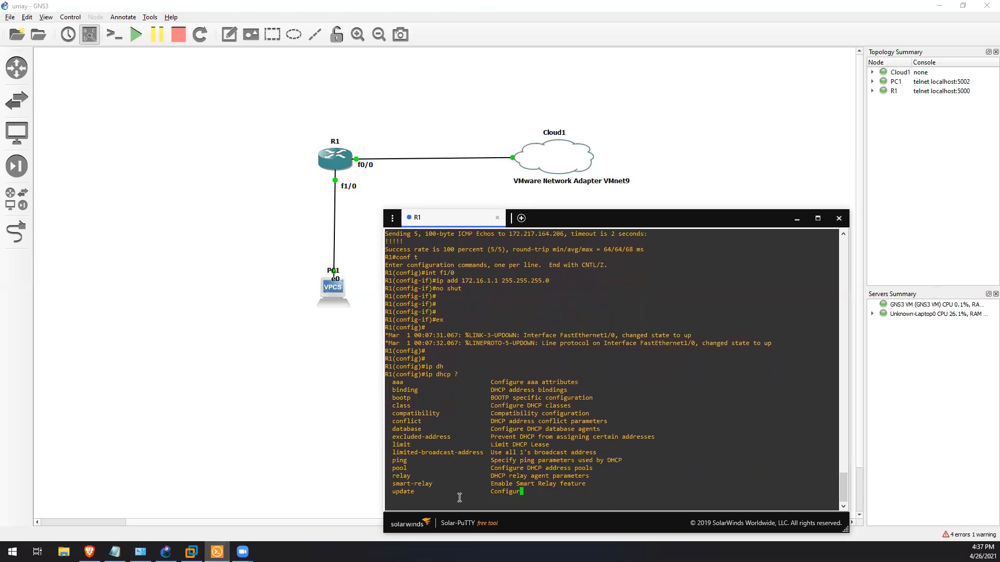
{"action": "type", "text": "pool "}
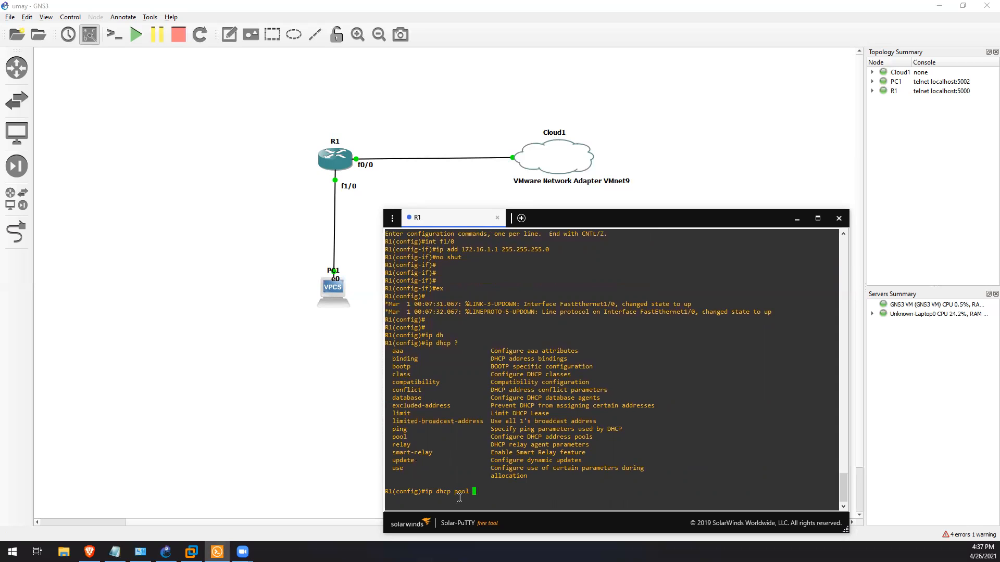
{"action": "type", "text": "users"}
{"action": "key", "text": "Return"}
Step: Set the users DHCP pool's network to 172.16.1.0 with mask 255.255.255.0
{"action": "type", "text": "net"}
{"action": "key", "text": "Tab"}
{"action": "key", "text": "BackSpace"}
{"action": "key", "text": "BackSpace"}
{"action": "key", "text": "BackSpace"}
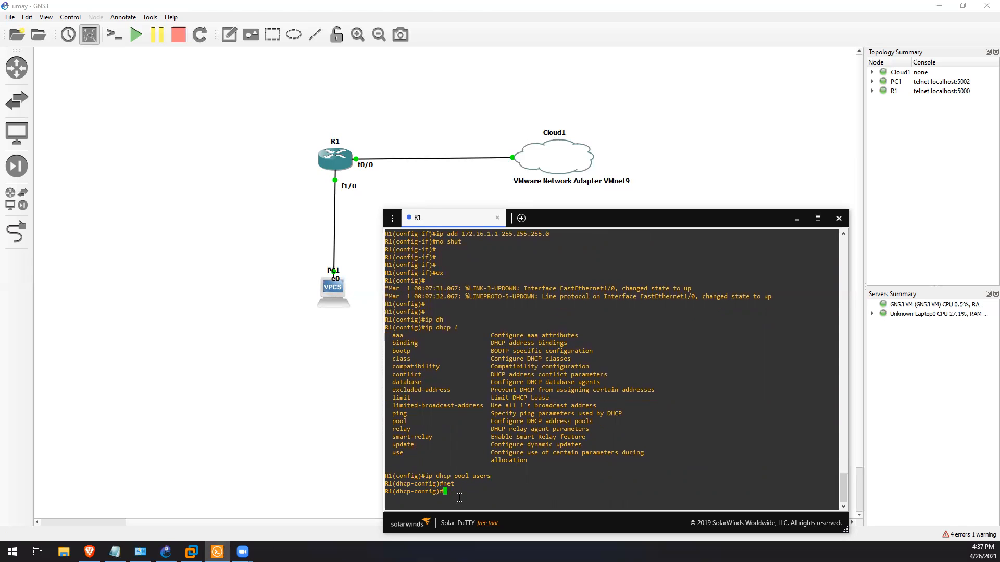
{"action": "type", "text": "?"}
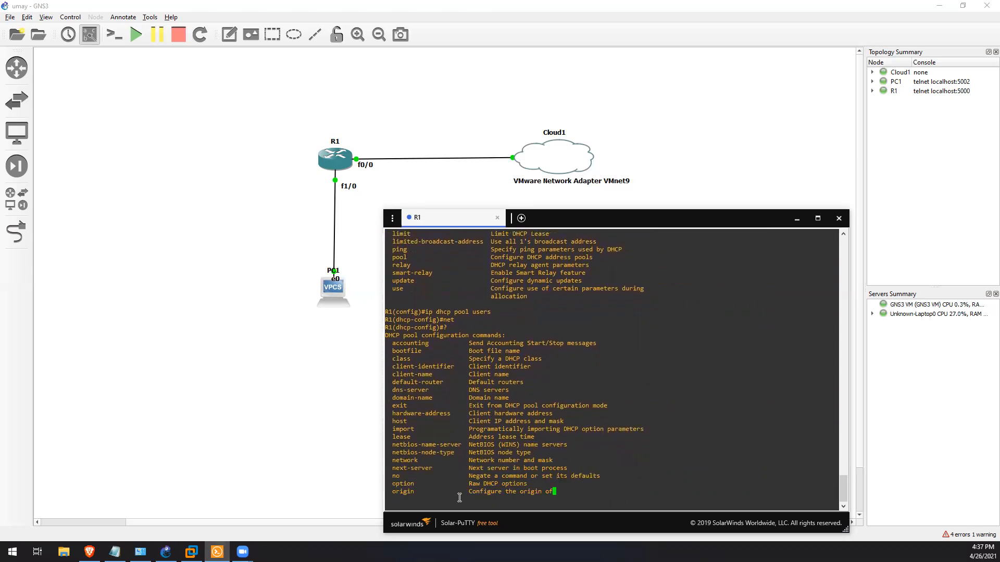
{"action": "key", "text": "space"}
{"action": "type", "text": "netwo"}
{"action": "key", "text": "Tab"}
{"action": "type", "text": "172.16.0.0."}
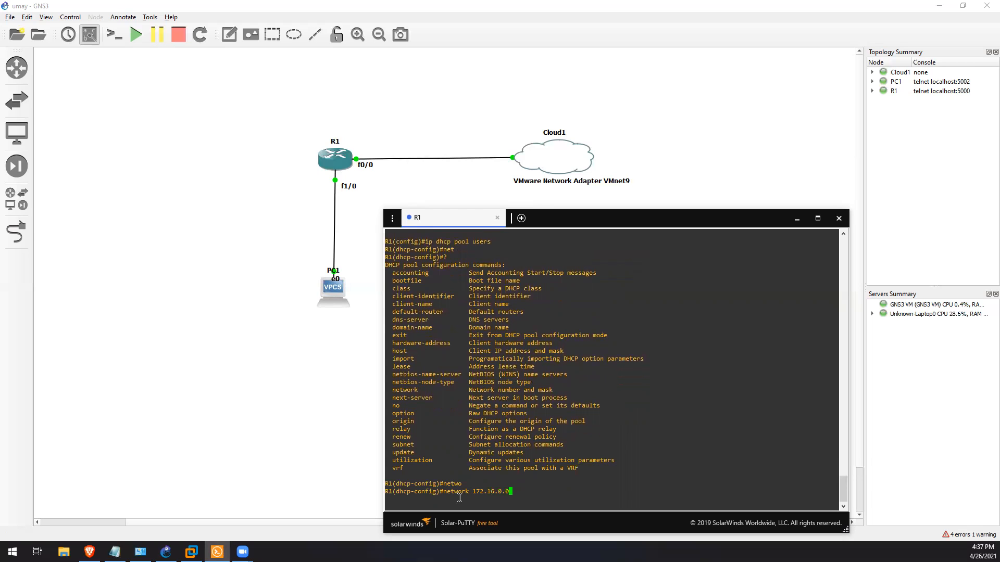
{"action": "key", "text": "BackSpace"}
{"action": "key", "text": "BackSpace"}
{"action": "key", "text": "BackSpace"}
{"action": "key", "text": "BackSpace"}
{"action": "type", "text": "1.0 255.255.255.0"}
{"action": "key", "text": "Return"}
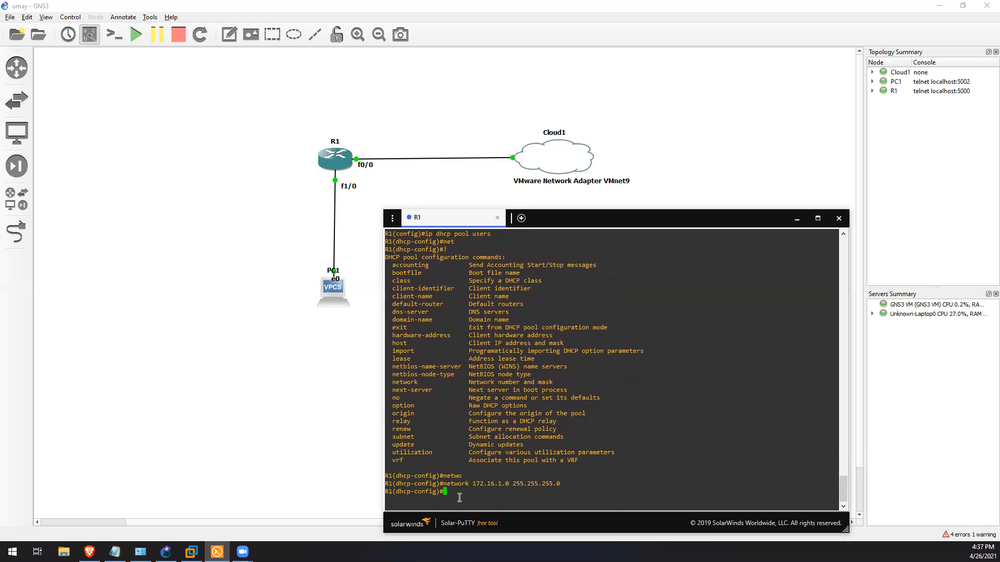
Step: Set the DHCP pool's default router to 172.16.1.1
{"action": "type", "text": "defu"}
{"action": "key", "text": "Tab"}
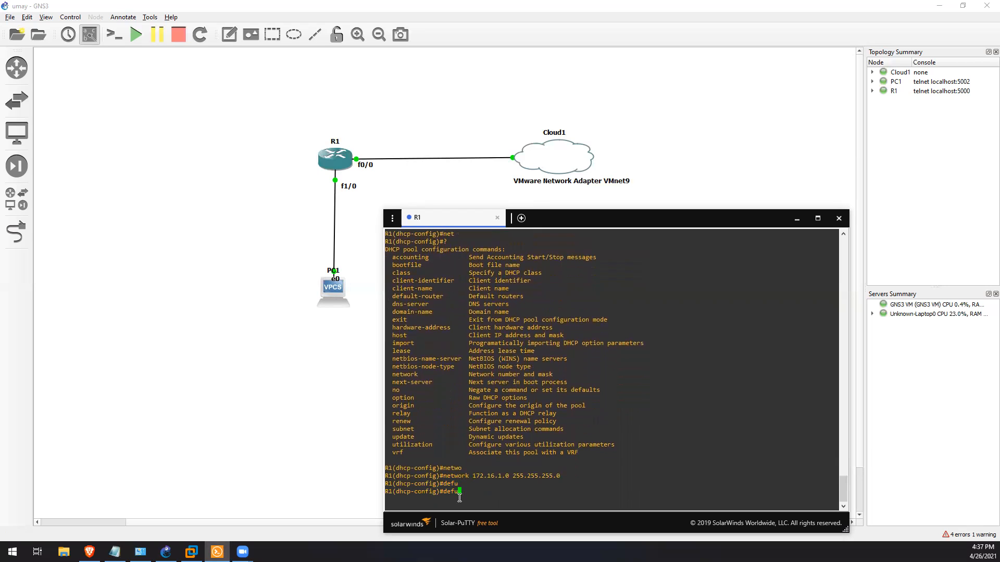
{"action": "key", "text": "BackSpace"}
{"action": "type", "text": "aul"}
{"action": "key", "text": "Tab"}
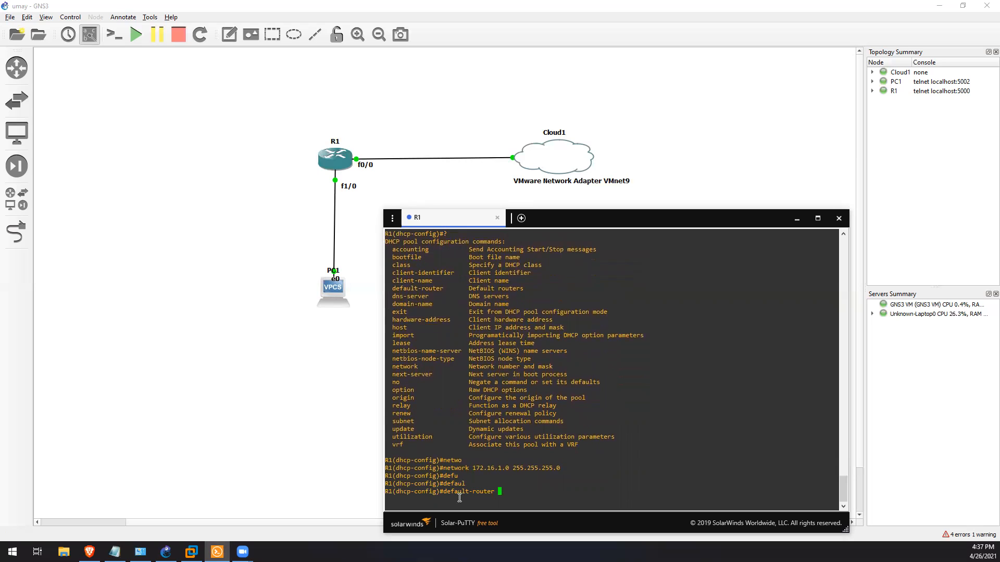
{"action": "type", "text": "172.16.1.1"}
{"action": "key", "text": "Return"}
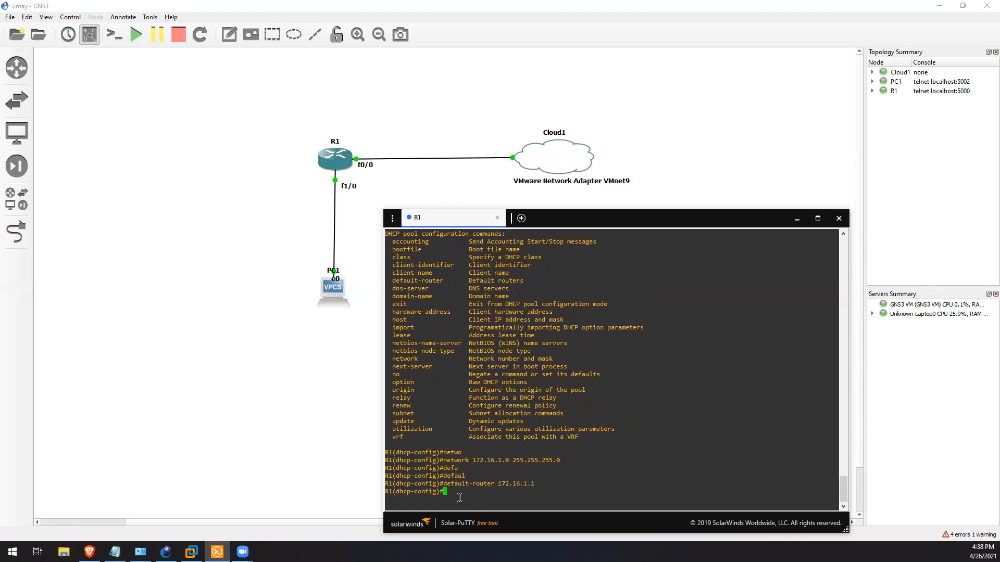
Step: Set the DHCP pool's DNS server to 8.8.8.8 and return to global configuration mode
{"action": "type", "text": "dns"}
{"action": "key", "text": "Tab"}
{"action": "type", "text": "-"}
{"action": "key", "text": "BackSpace"}
{"action": "type", "text": "8.8.8.8"}
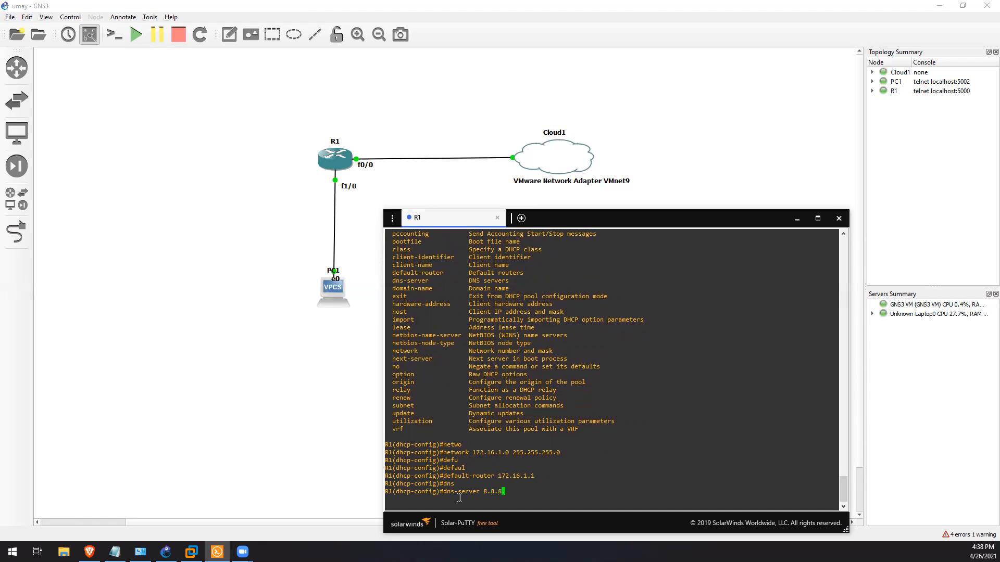
{"action": "key", "text": "Return"}
{"action": "type", "text": "ex"}
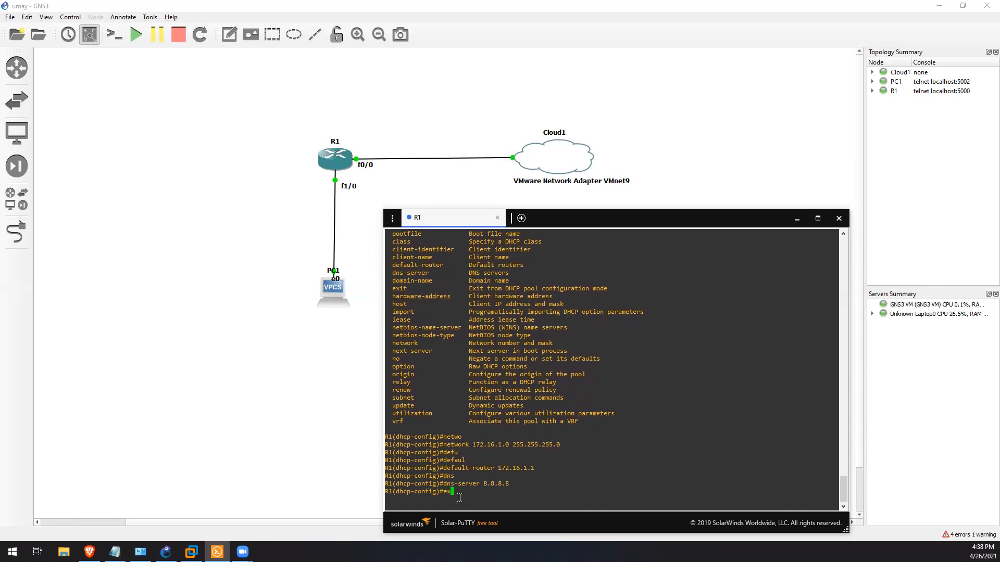
{"action": "key", "text": "Return"}
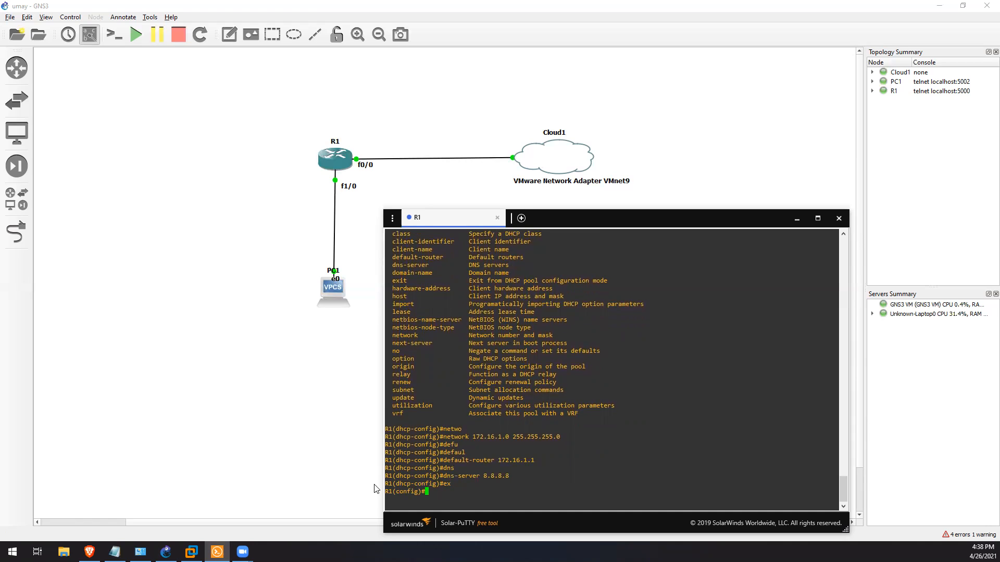
Step: Exclude address 172.168.1.1 from DHCP assignment with ip dhcp excluded-address
{"action": "type", "text": "ip dh"}
{"action": "key", "text": "Tab"}
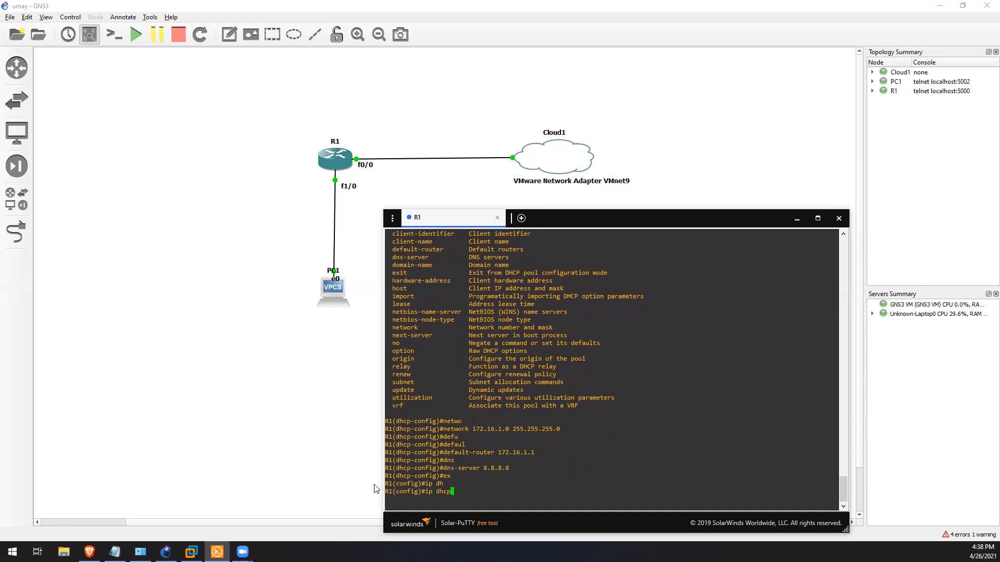
{"action": "type", "text": "ex"}
{"action": "key", "text": "Tab"}
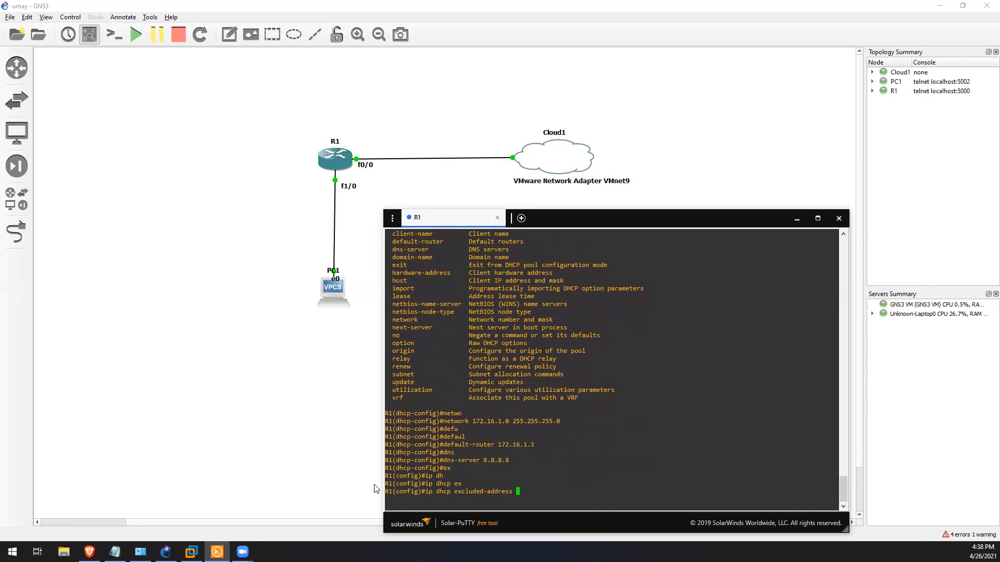
{"action": "type", "text": "172.168.1.1"}
{"action": "key", "text": "Return"}
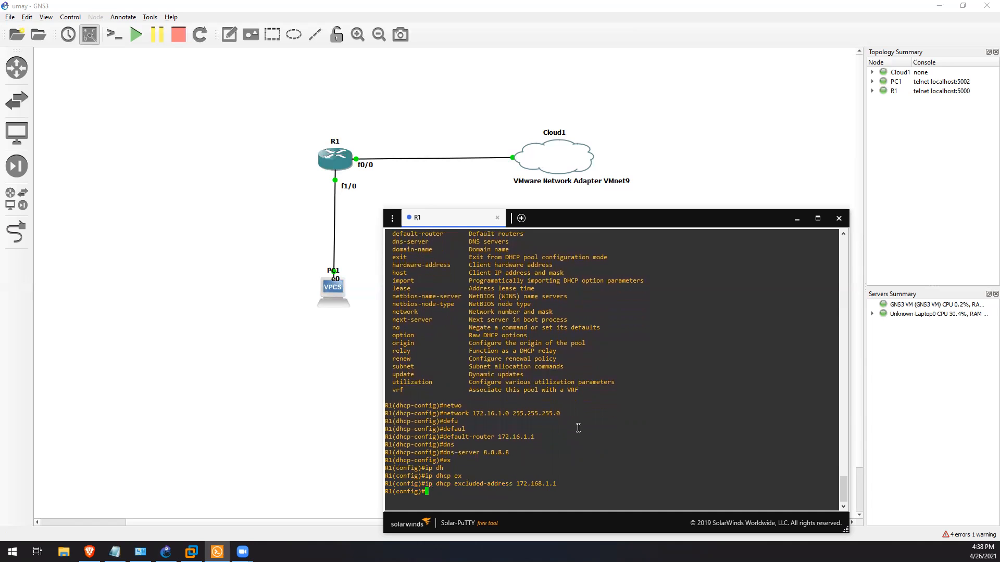
Step: Open PC1's console and display its IP settings with sh ip
{"action": "left_click", "coordinate": [366, 313]}
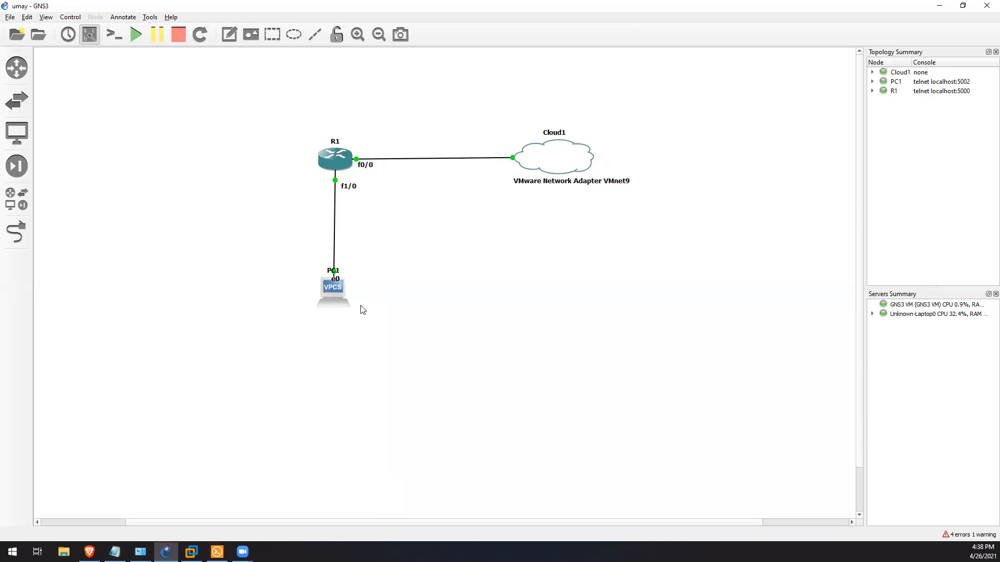
{"action": "left_click", "coordinate": [334, 293]}
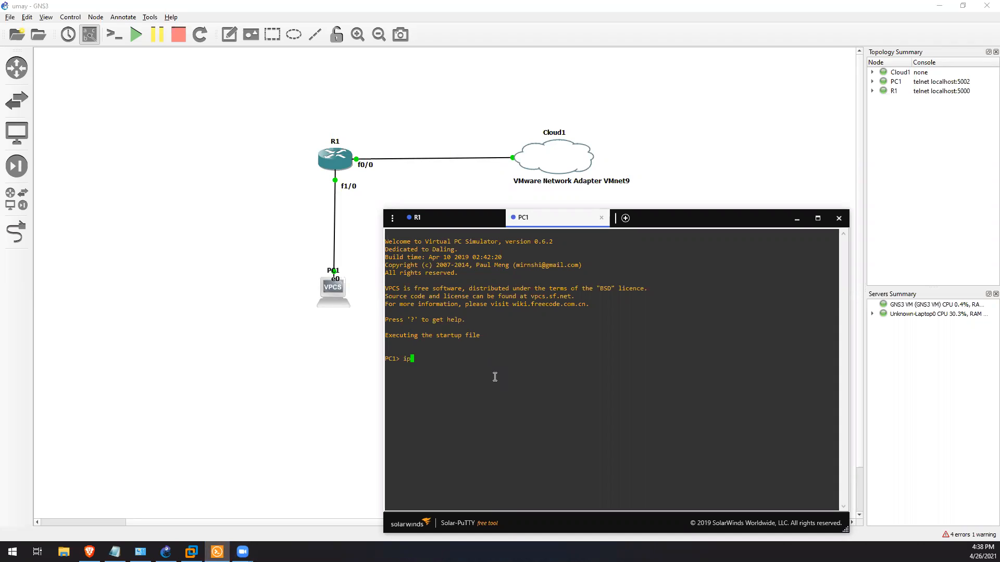
{"action": "type", "text": "sh ip"}
{"action": "key", "text": "Return"}
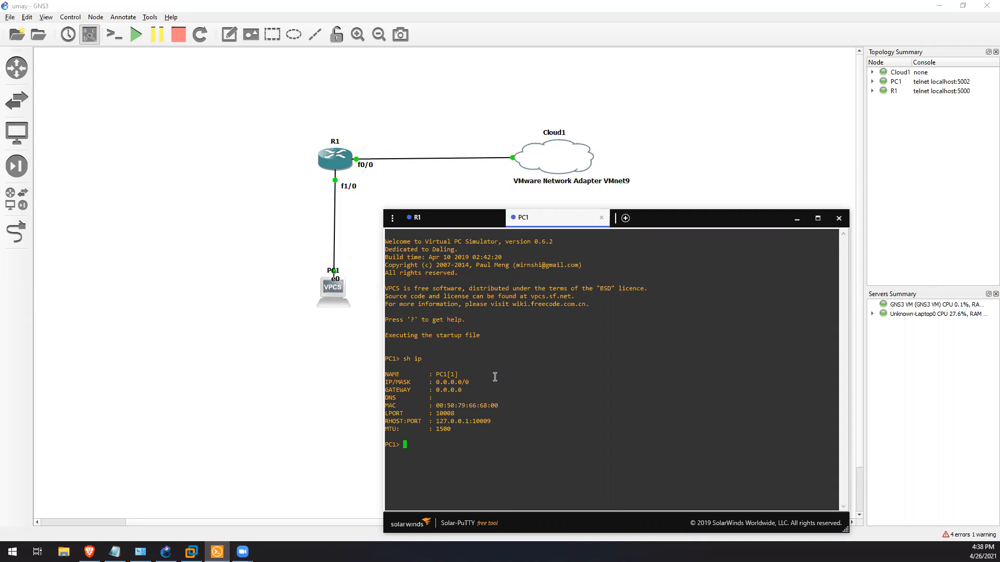
Step: Request an IP address for PC1 from the router with ip dhcp
{"action": "type", "text": "sh"}
{"action": "key", "text": "BackSpace"}
{"action": "key", "text": "BackSpace"}
{"action": "key", "text": "BackSpace"}
{"action": "type", "text": "ip sh"}
{"action": "key", "text": "BackSpace"}
{"action": "key", "text": "BackSpace"}
{"action": "type", "text": "dhcp"}
{"action": "key", "text": "Return"}
{"action": "left_click_drag", "start_coordinate": [693, 216], "coordinate": [698, 165]}
{"action": "left_click_drag", "start_coordinate": [458, 401], "coordinate": [426, 403]}
{"action": "left_click", "coordinate": [463, 418]}
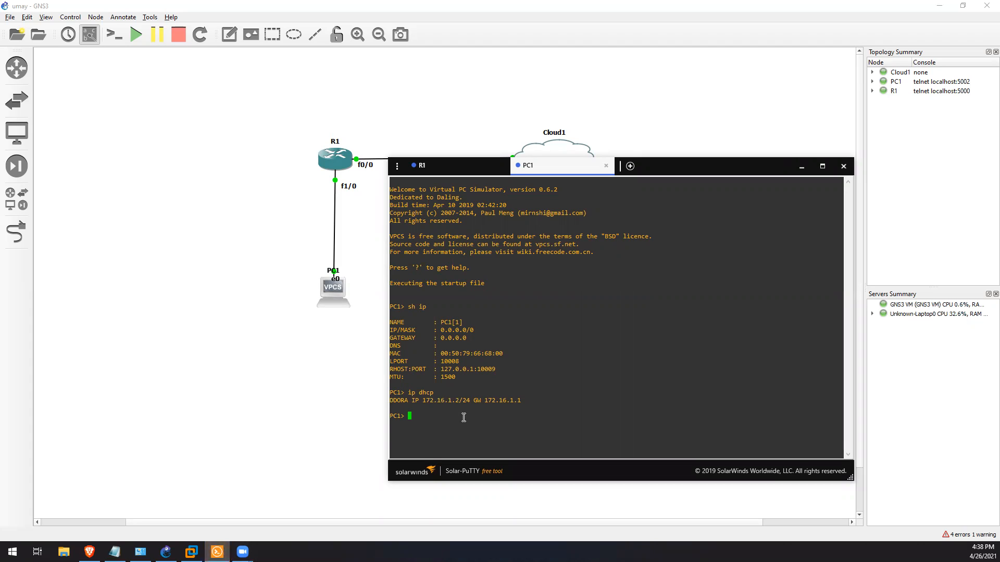
Step: Ping 172.16.1.2 and google.com from PC1 to test its connectivity
{"action": "type", "text": "ping 172.16.1.2"}
{"action": "key", "text": "Return"}
{"action": "type", "text": "ping google.com"}
{"action": "key", "text": "Return"}
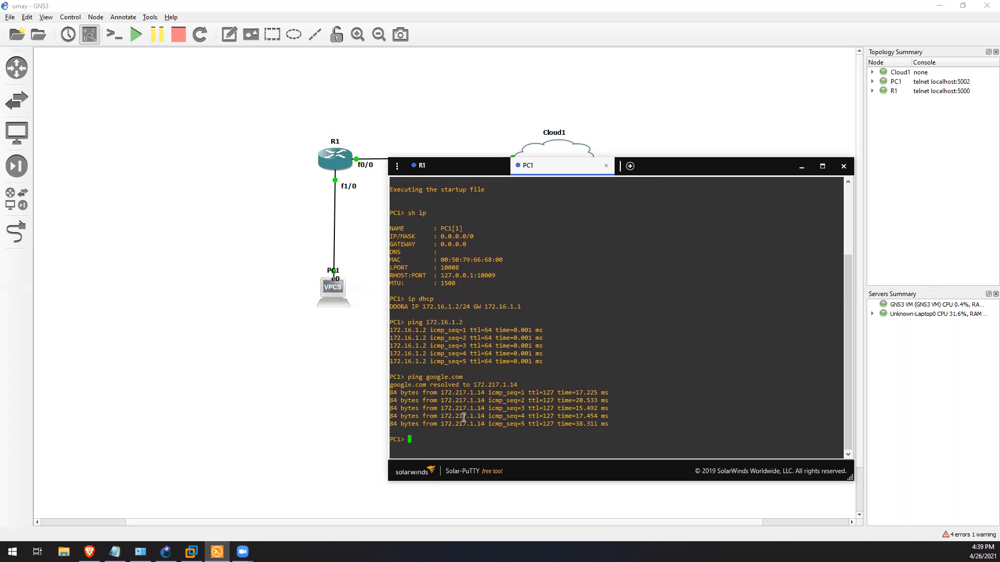
Step: Switch back to R1's console and exit global configuration mode
{"action": "left_click", "coordinate": [260, 257]}
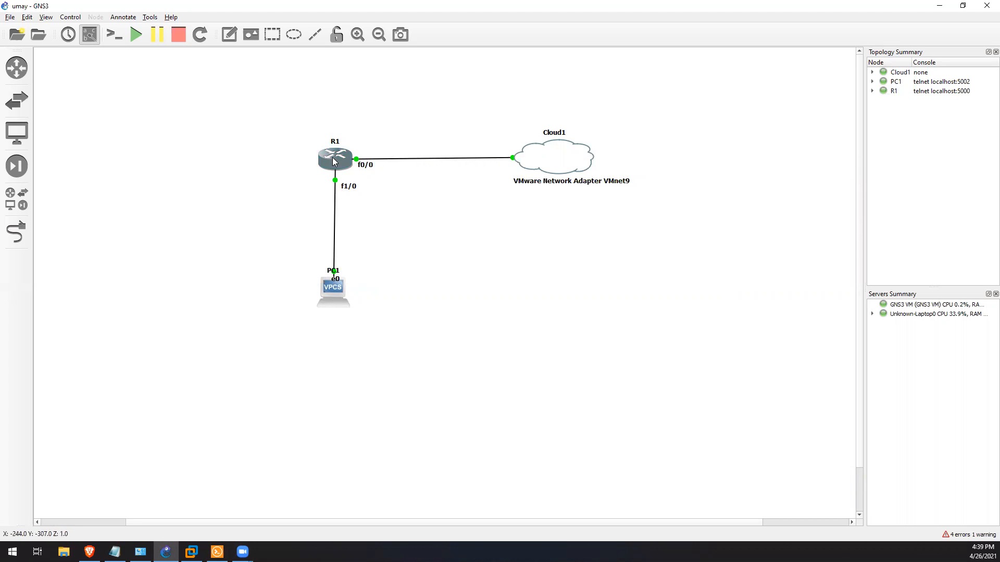
{"action": "right_click", "coordinate": [334, 161]}
{"action": "left_click", "coordinate": [359, 174]}
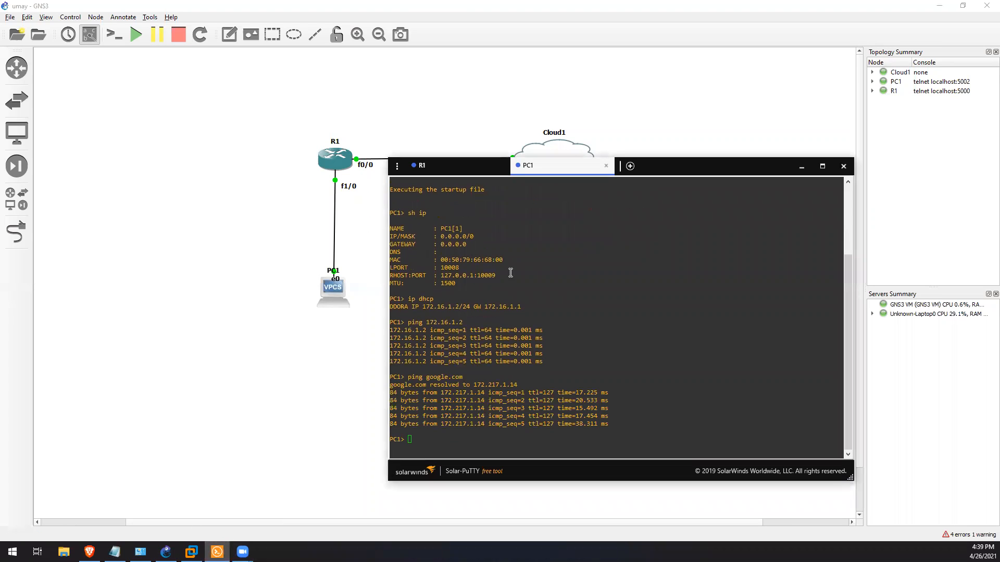
{"action": "left_click", "coordinate": [466, 168]}
{"action": "type", "text": "ex"}
{"action": "key", "text": "Return"}
{"action": "type", "text": "exit"}
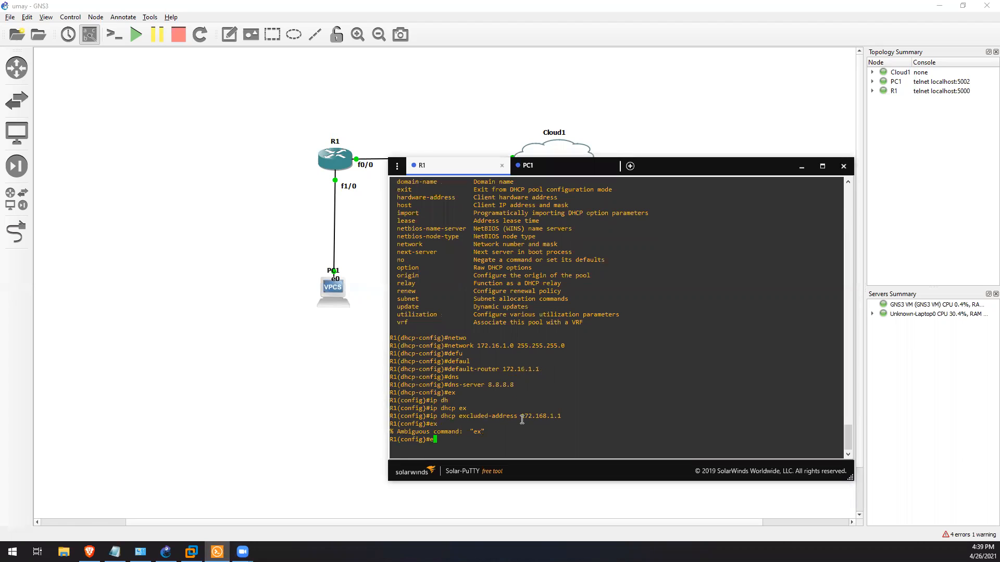
{"action": "key", "text": "Return"}
{"action": "key", "text": "Return"}
Step: Filter R1's running configuration for NAT entries using section nat and include nat
{"action": "type", "text": "sh"}
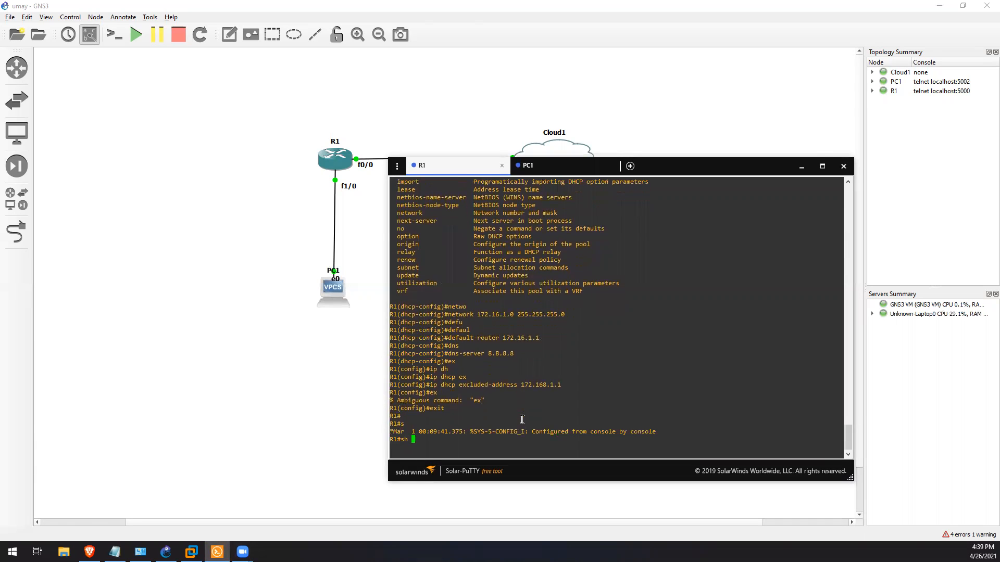
{"action": "type", "text": " run | section nat"}
{"action": "key", "text": "Return"}
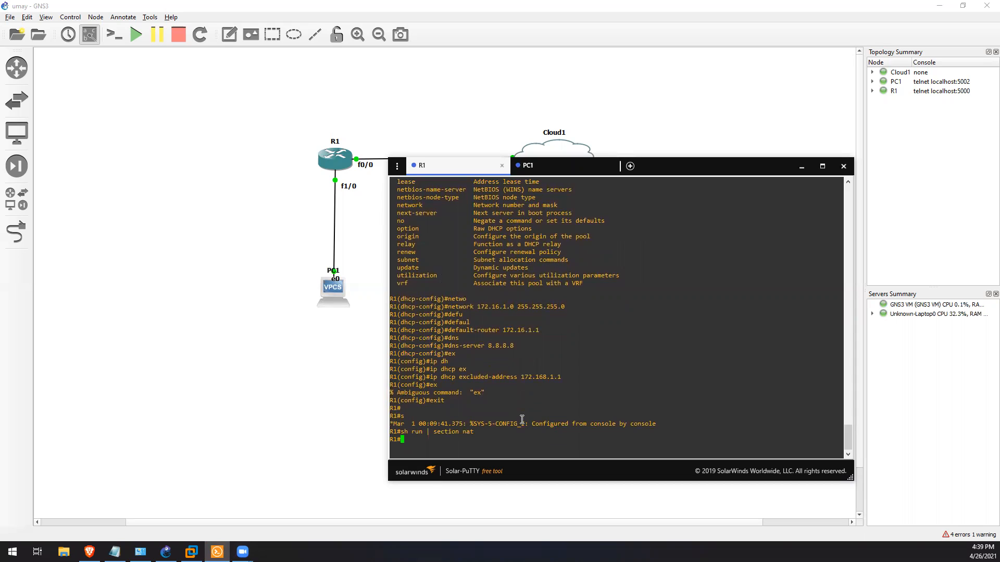
{"action": "type", "text": "sh run | incl"}
{"action": "type", "text": "ude nat"}
{"action": "key", "text": "Return"}
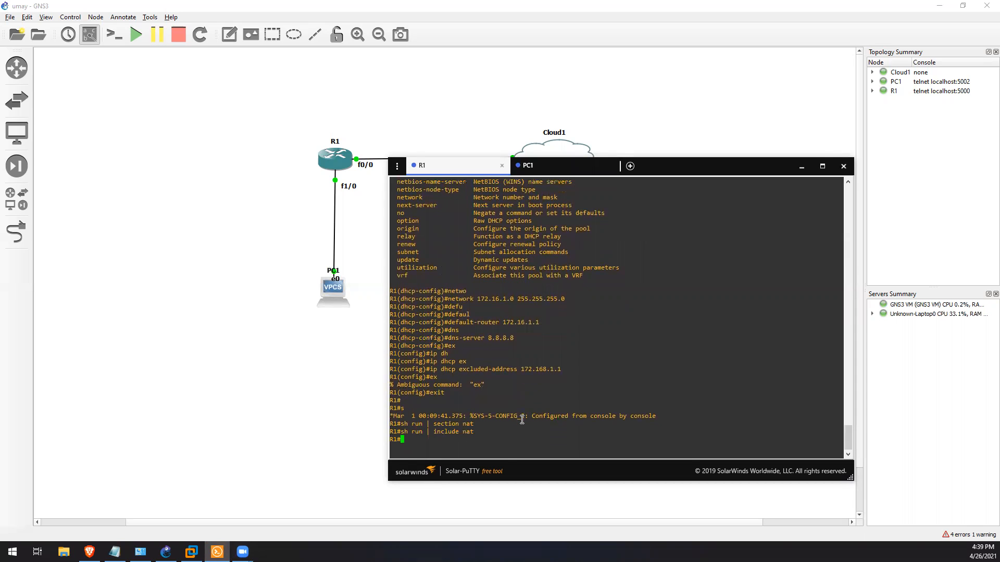
Step: Display R1's complete running configuration with sh run and page through to its end
{"action": "type", "text": "sh run"}
{"action": "key", "text": "Return"}
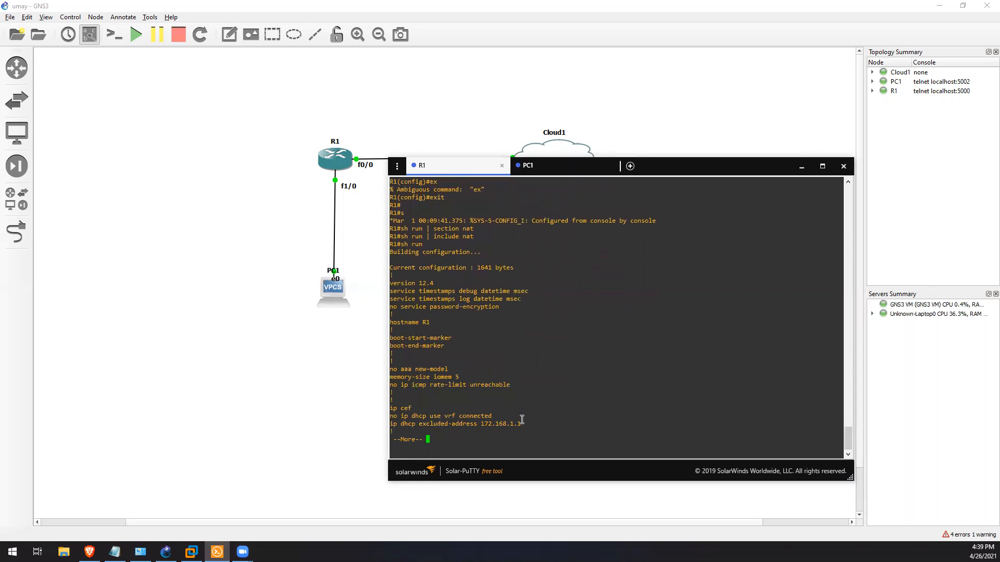
{"action": "key", "text": "space"}
{"action": "key", "text": "space"}
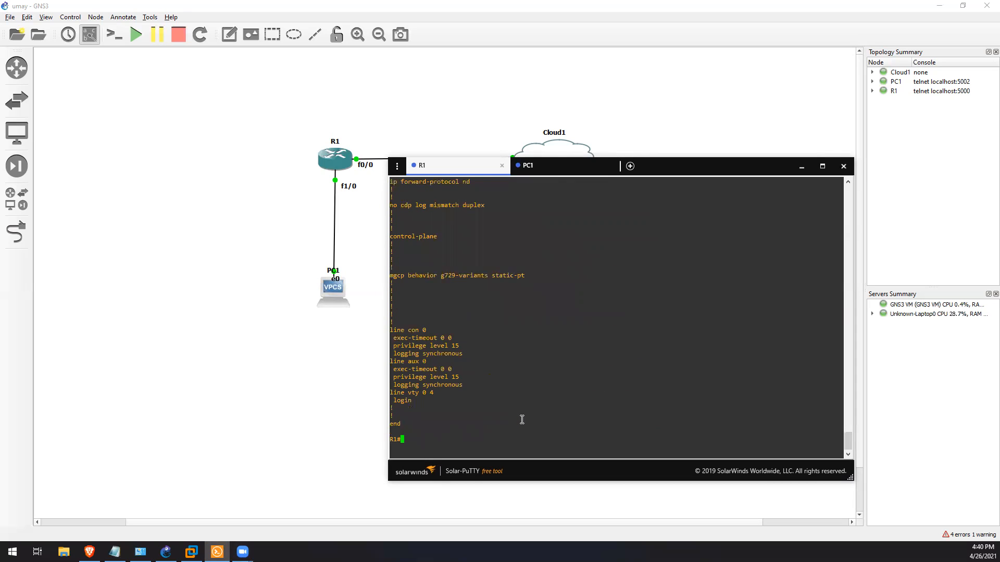
Step: Return to PC1's console and ping cisco.com to test internet access
{"action": "left_click", "coordinate": [330, 342]}
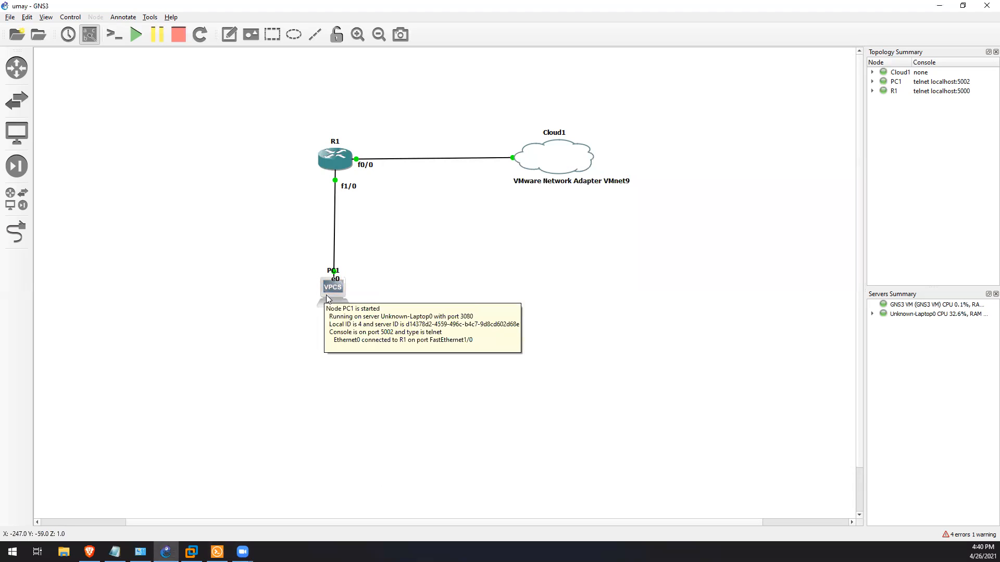
{"action": "left_click", "coordinate": [217, 552]}
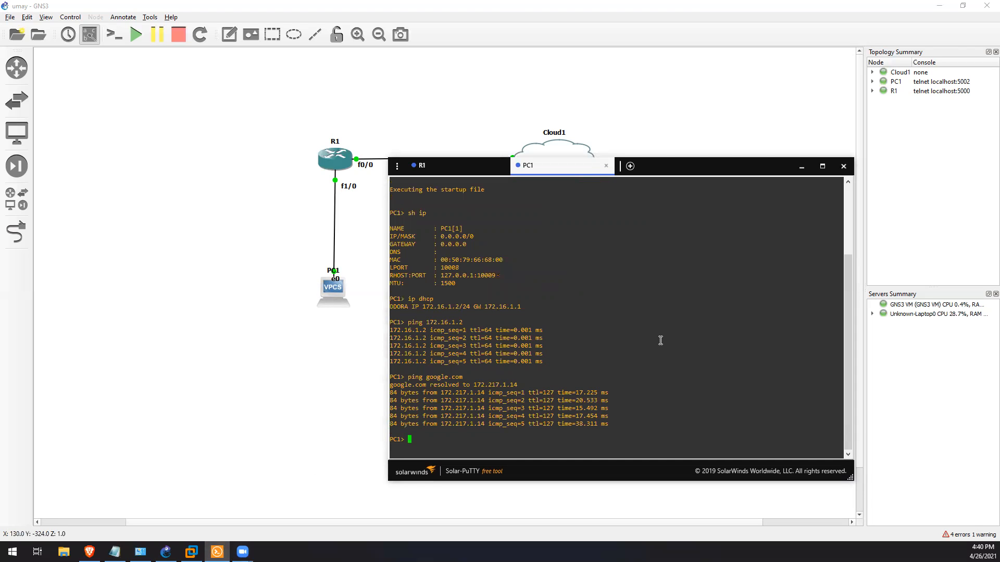
{"action": "type", "text": "ping cisco.com"}
{"action": "key", "text": "Return"}
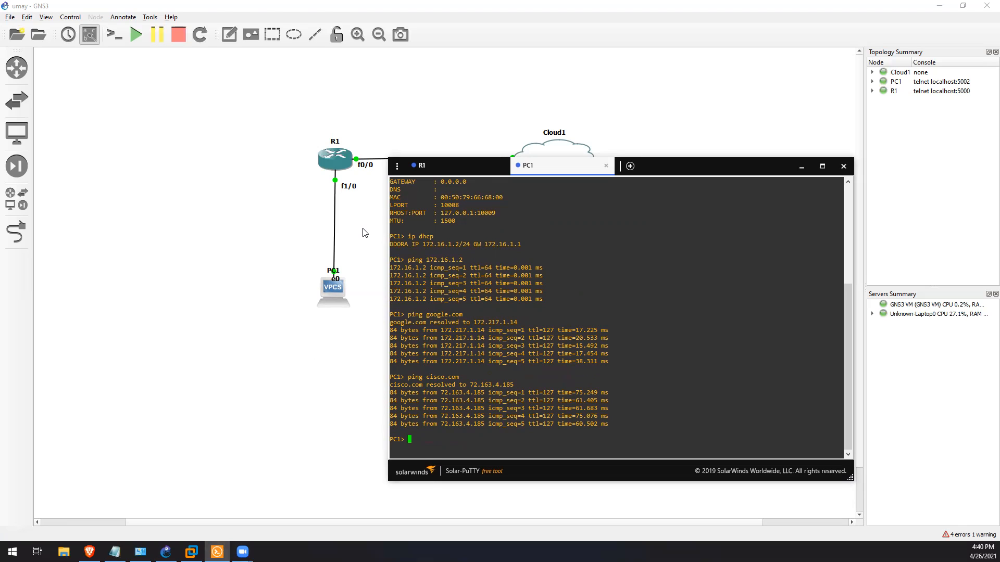
{"action": "left_click_drag", "start_coordinate": [610, 417], "coordinate": [527, 403]}
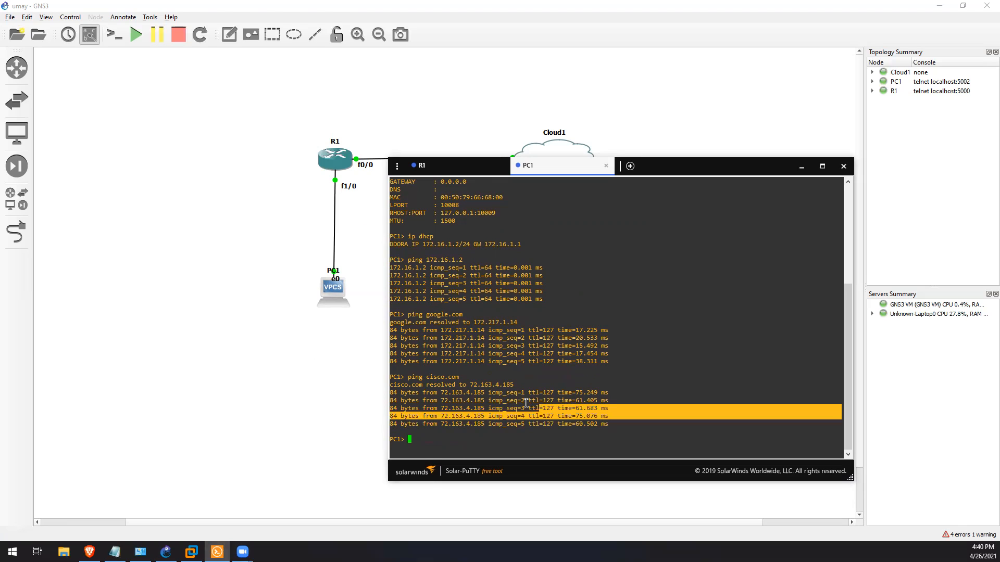
{"action": "left_click", "coordinate": [342, 166]}
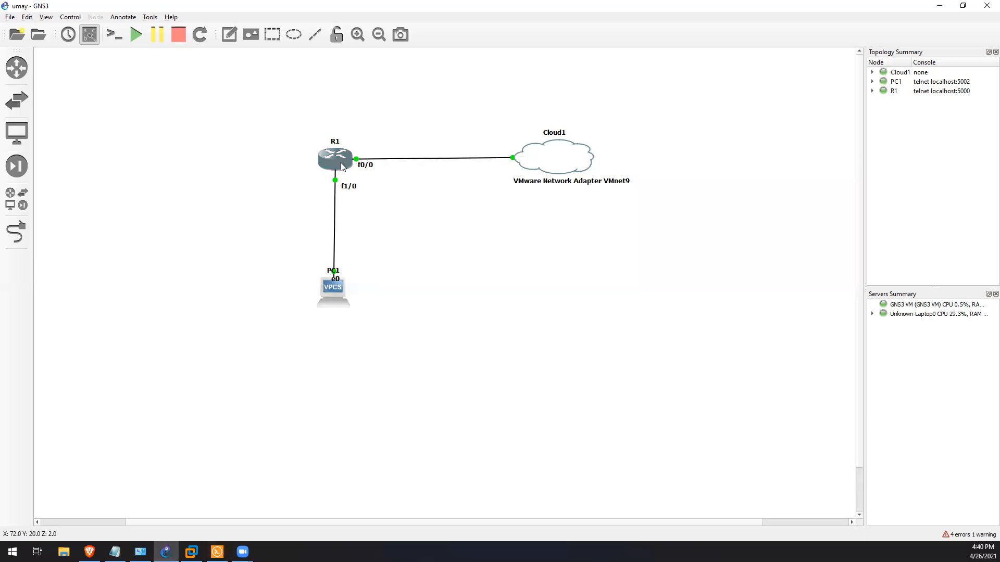
Step: Bring up R1's console and enter global configuration mode with conf t
{"action": "left_click", "coordinate": [217, 552]}
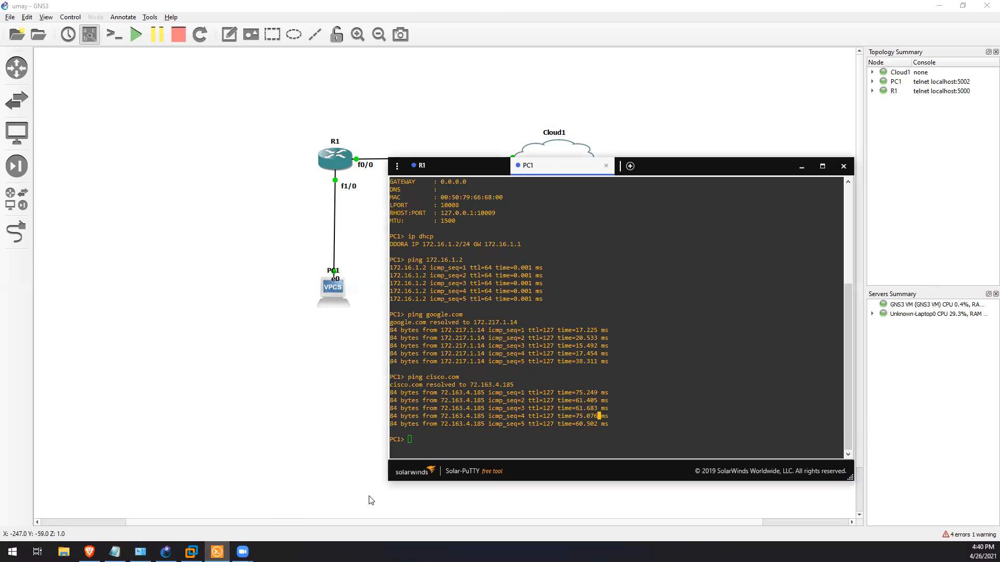
{"action": "left_click", "coordinate": [458, 168]}
{"action": "type", "text": "conf t"}
{"action": "key", "text": "Return"}
{"action": "key", "text": "Return"}
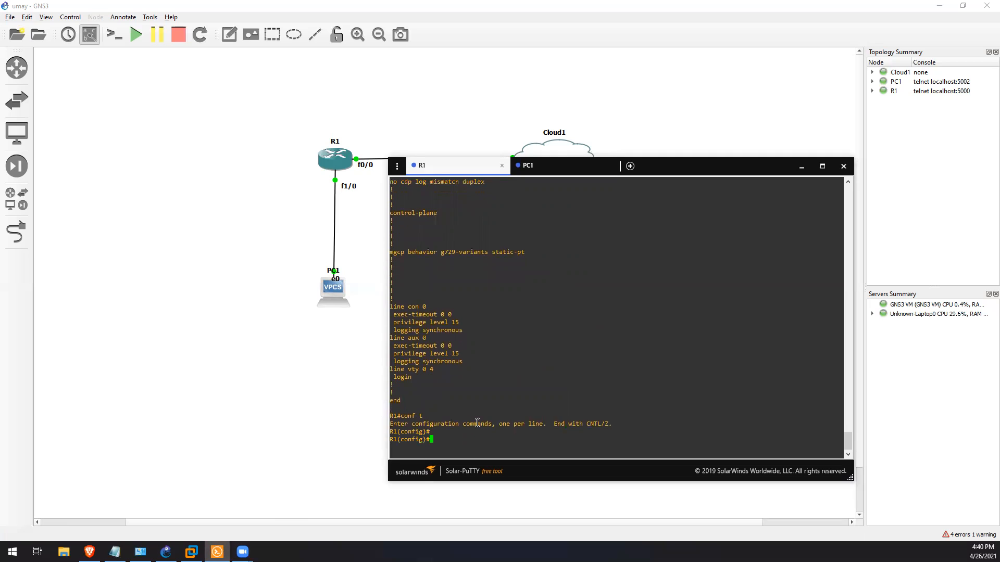
{"action": "key", "text": "Return"}
{"action": "key", "text": "Return"}
{"action": "key", "text": "Return"}
{"action": "key", "text": "Return"}
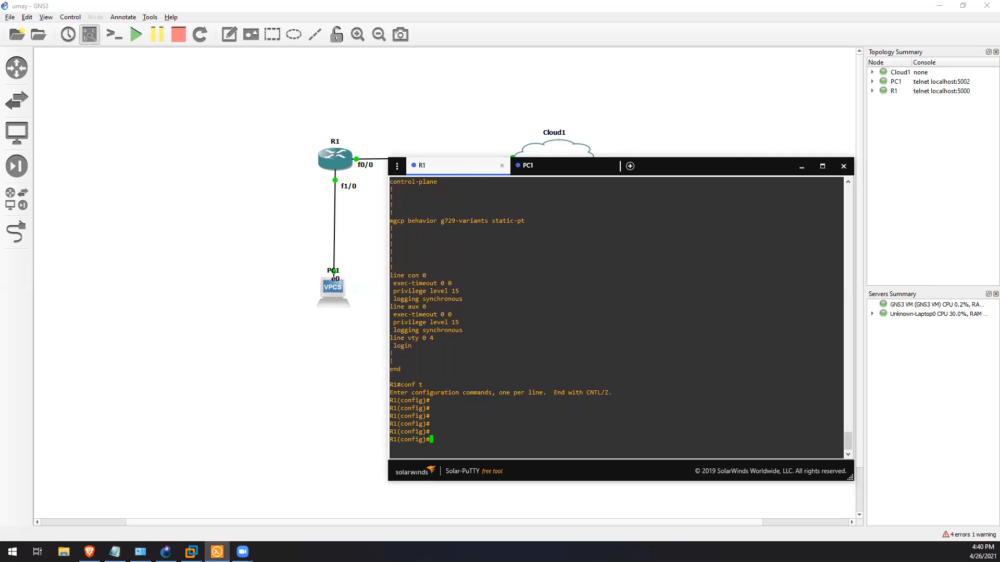
{"action": "left_click", "coordinate": [534, 428]}
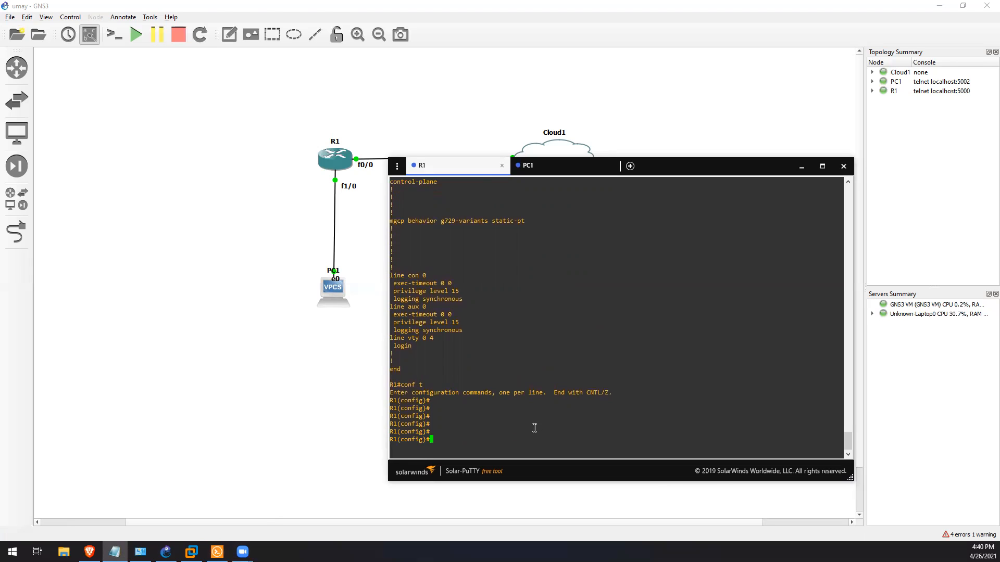
Step: Set R1's interface f1/0 as the NAT inside interface with ip nat inside
{"action": "type", "text": "int f1/0"}
{"action": "key", "text": "Return"}
{"action": "type", "text": "ip nat "}
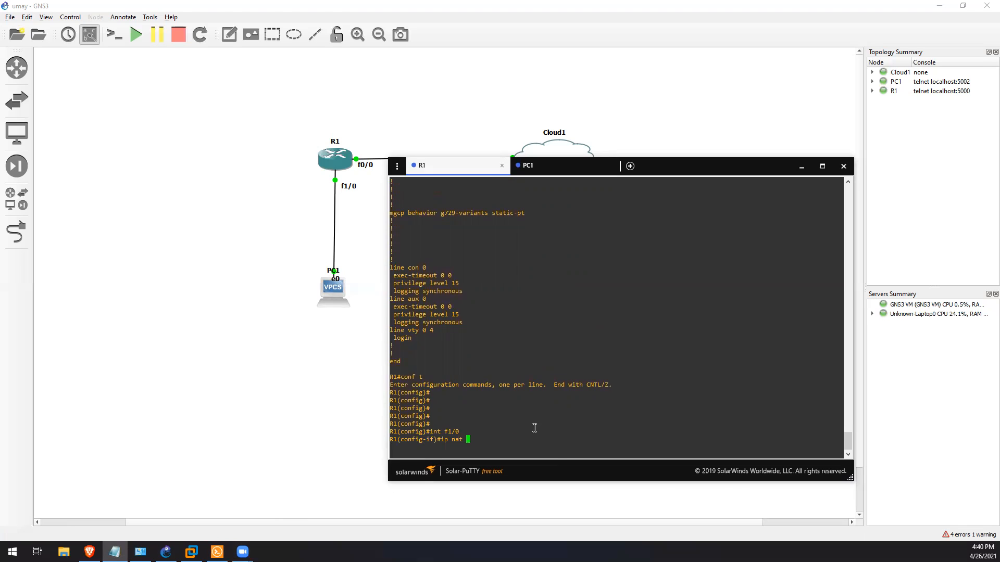
{"action": "type", "text": "inside"}
{"action": "key", "text": "Return"}
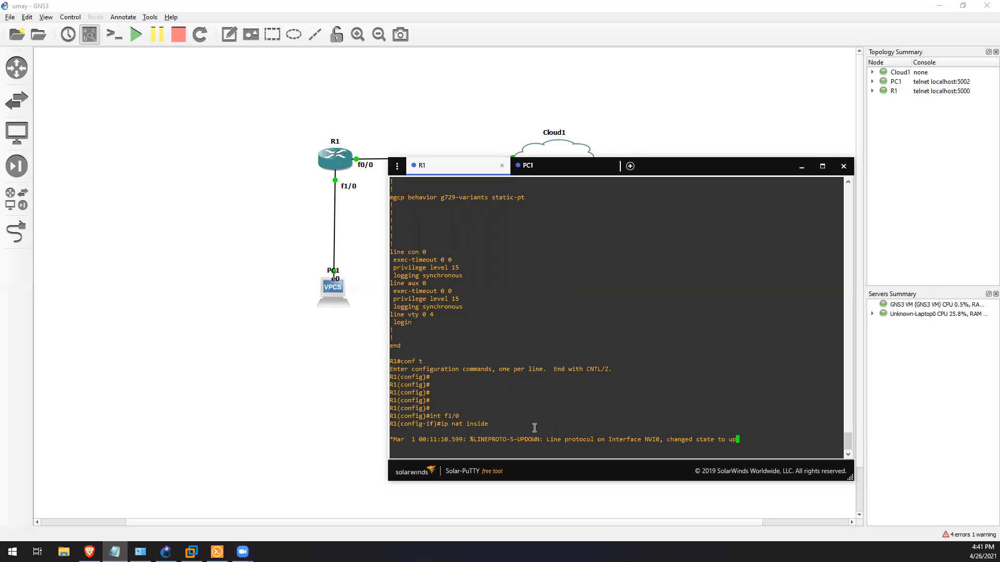
{"action": "key", "text": "Return"}
{"action": "key", "text": "Return"}
{"action": "key", "text": "Return"}
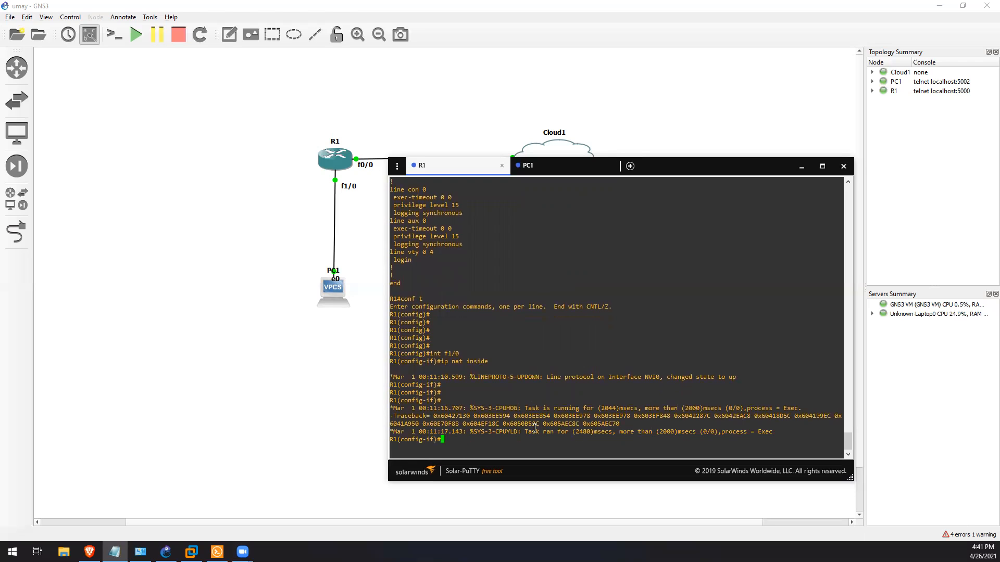
Step: Set interface f0/0 as the NAT outside interface with ip nat outside and return to global configuration mode
{"action": "type", "text": "ex"}
{"action": "key", "text": "Return"}
{"action": "type", "text": "int f0/0"}
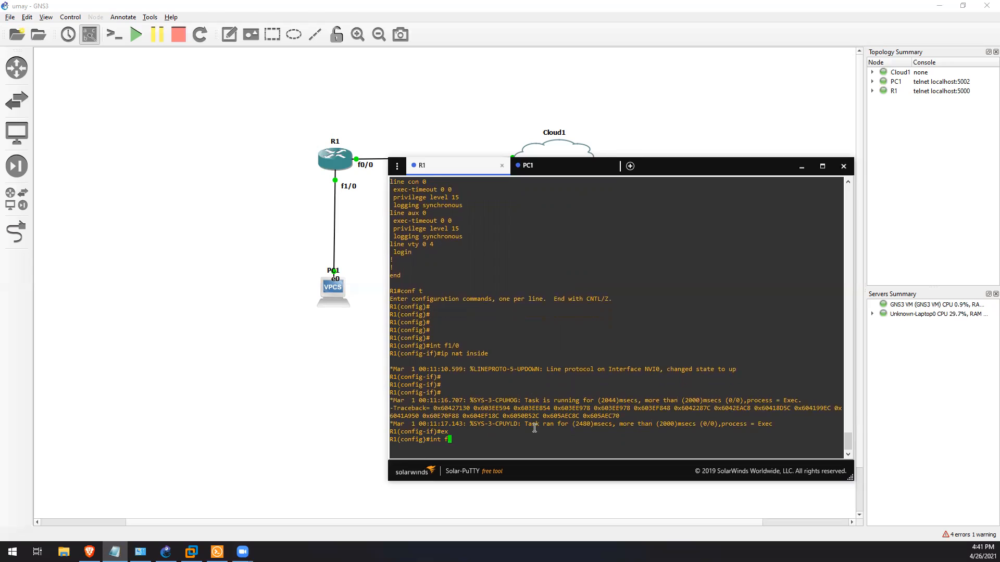
{"action": "key", "text": "Return"}
{"action": "type", "text": "ip nat ouside"}
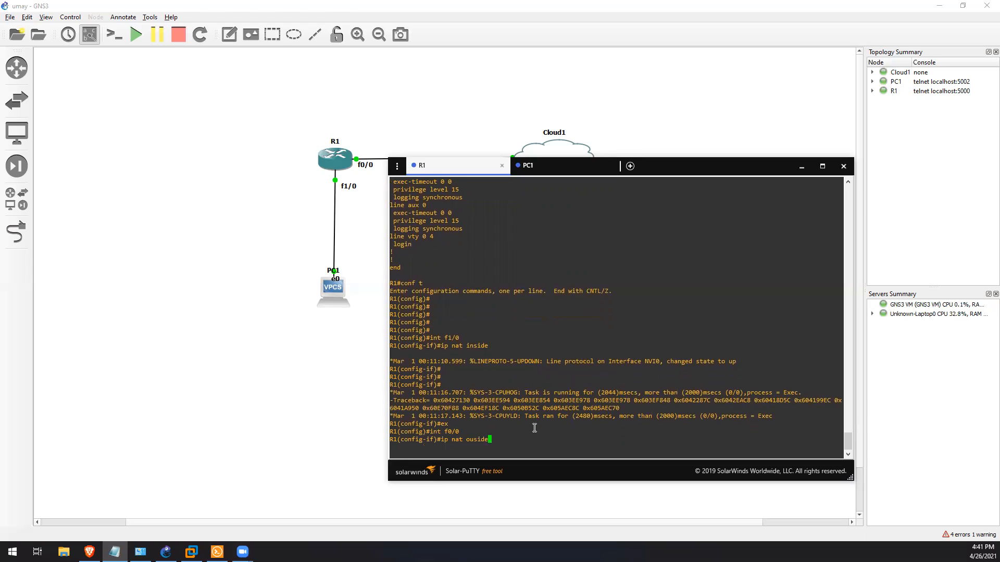
{"action": "key", "text": "Return"}
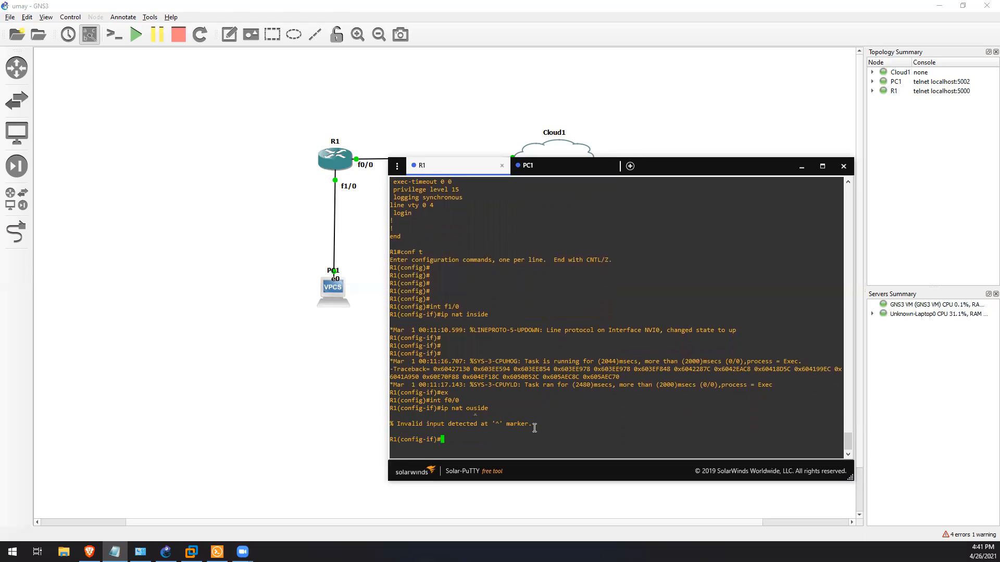
{"action": "type", "text": "no"}
{"action": "key", "text": "BackSpace"}
{"action": "key", "text": "BackSpace"}
{"action": "key", "text": "BackSpace"}
{"action": "type", "text": "ip nat"}
{"action": "key", "text": "Tab"}
{"action": "type", "text": "out"}
{"action": "key", "text": "Tab"}
{"action": "key", "text": "Return"}
{"action": "type", "text": "ex"}
{"action": "key", "text": "Return"}
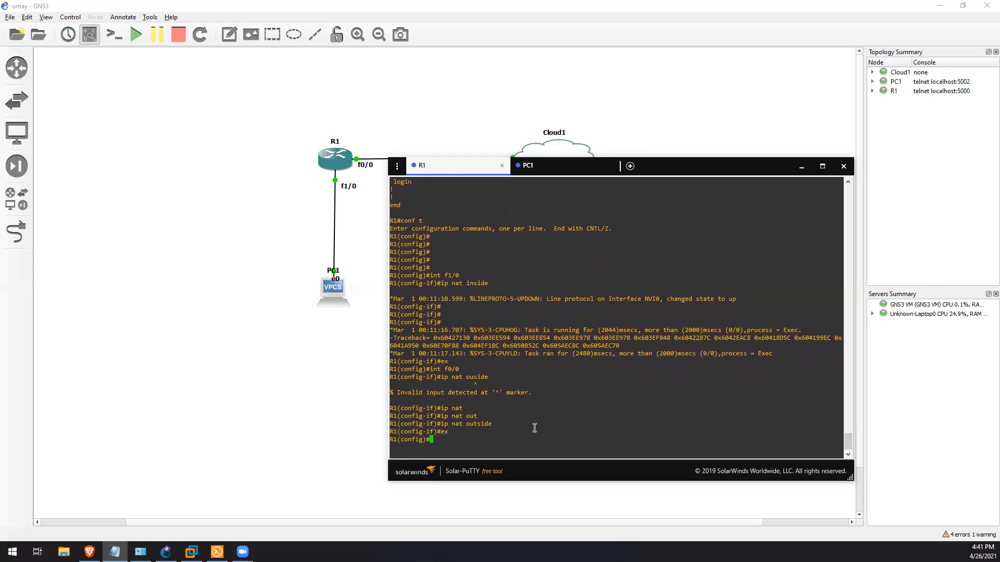
Step: Add the NAT overload rule ip nat inside source list 1 interface f1/0 overload on R1
{"action": "type", "text": "ip nat ins"}
{"action": "key", "text": "Tab"}
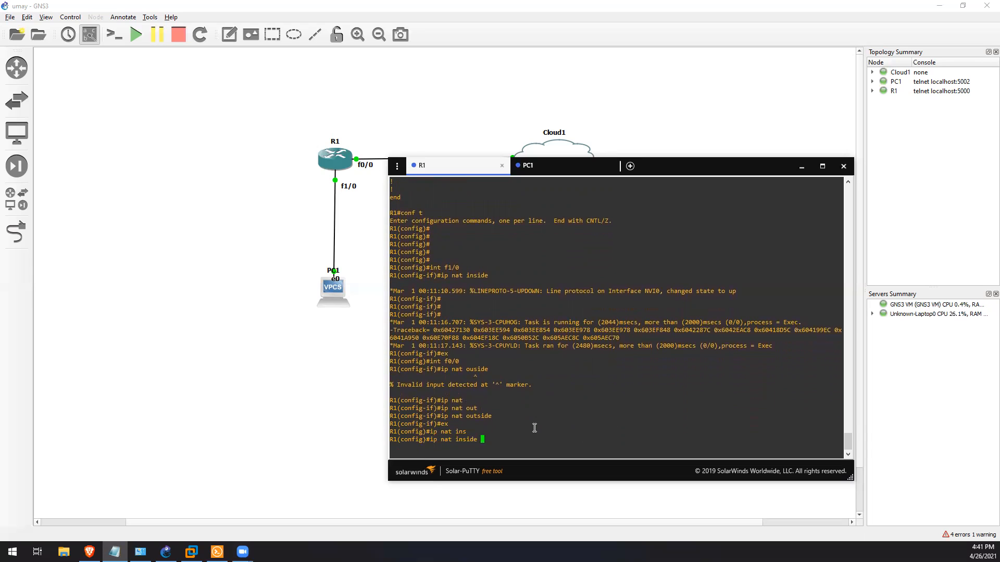
{"action": "type", "text": "sou"}
{"action": "key", "text": "Tab"}
{"action": "type", "text": "li"}
{"action": "key", "text": "Tab"}
{"action": "type", "text": "1 "}
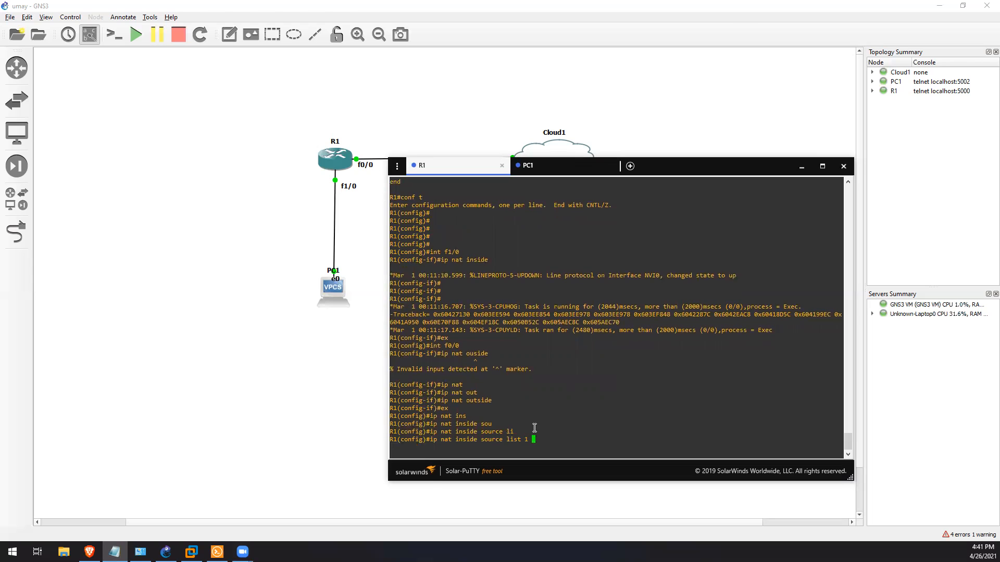
{"action": "type", "text": "in"}
{"action": "key", "text": "Tab"}
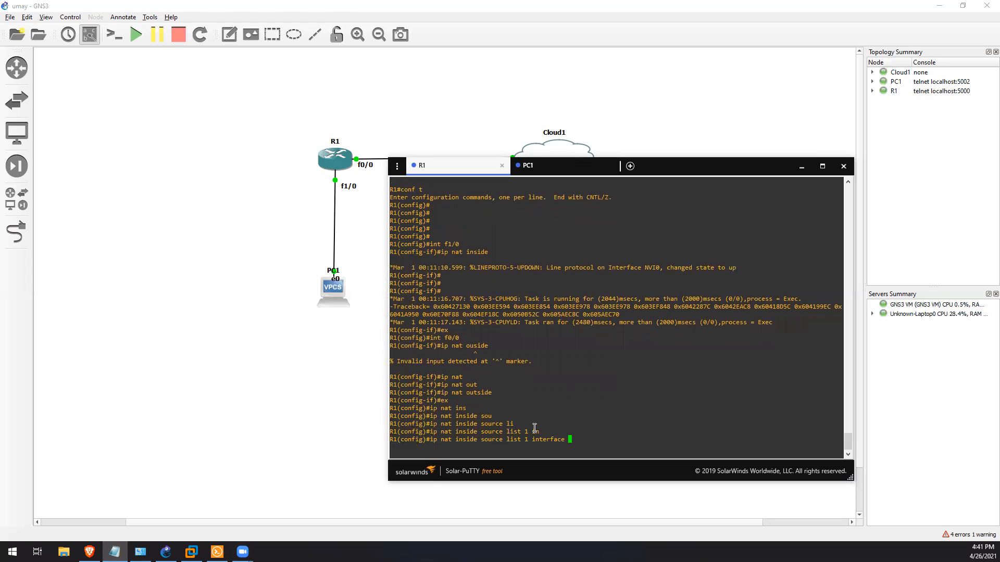
{"action": "type", "text": "f1/0"}
{"action": "key", "text": "Return"}
{"action": "key", "text": "Up"}
{"action": "type", "text": "over"}
{"action": "key", "text": "Tab"}
{"action": "key", "text": "Return"}
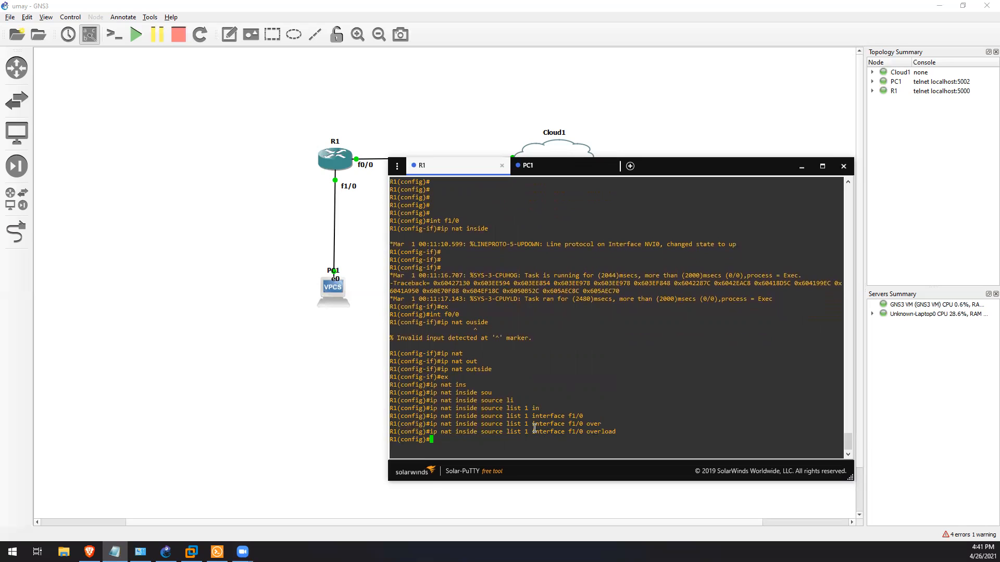
Step: Create access-list 1 on R1 with a permit any entry
{"action": "type", "text": "ac"}
{"action": "key", "text": "Tab"}
{"action": "type", "text": "1 per"}
{"action": "key", "text": "Tab"}
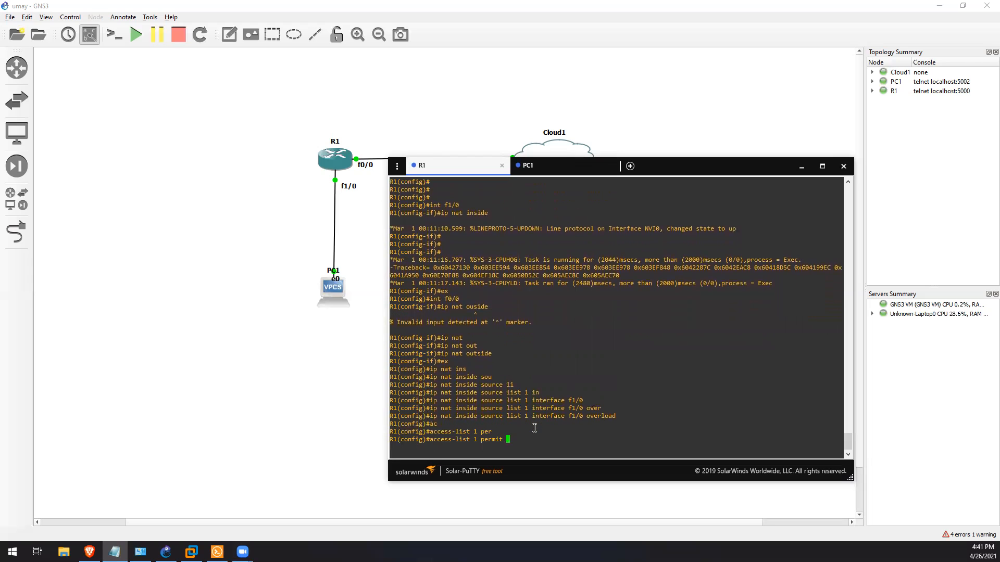
{"action": "type", "text": "any"}
{"action": "key", "text": "Return"}
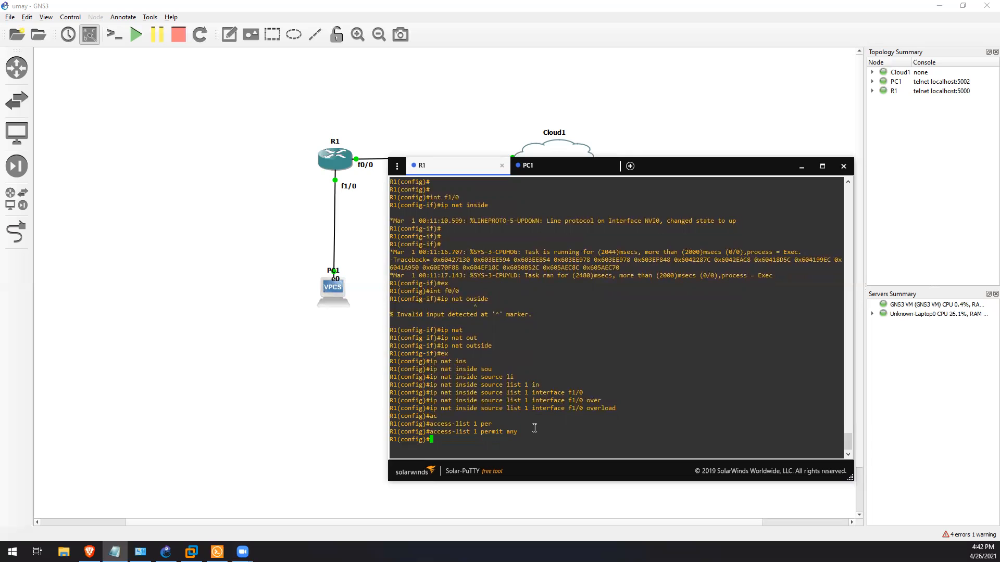
Step: Switch to PC1's console and repeat the ping to cisco.com
{"action": "left_click", "coordinate": [536, 167]}
{"action": "left_click_drag", "start_coordinate": [542, 375], "coordinate": [536, 393]}
{"action": "left_click", "coordinate": [509, 446]}
{"action": "key", "text": "Up"}
{"action": "key", "text": "Return"}
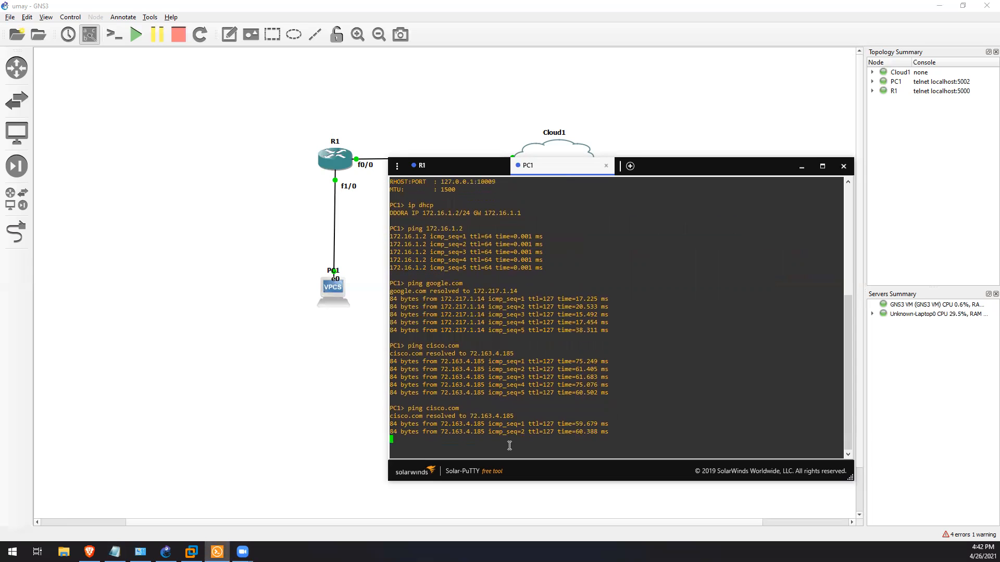
Step: Return to R1's console and enter access-list 1 deny any
{"action": "left_click", "coordinate": [436, 170]}
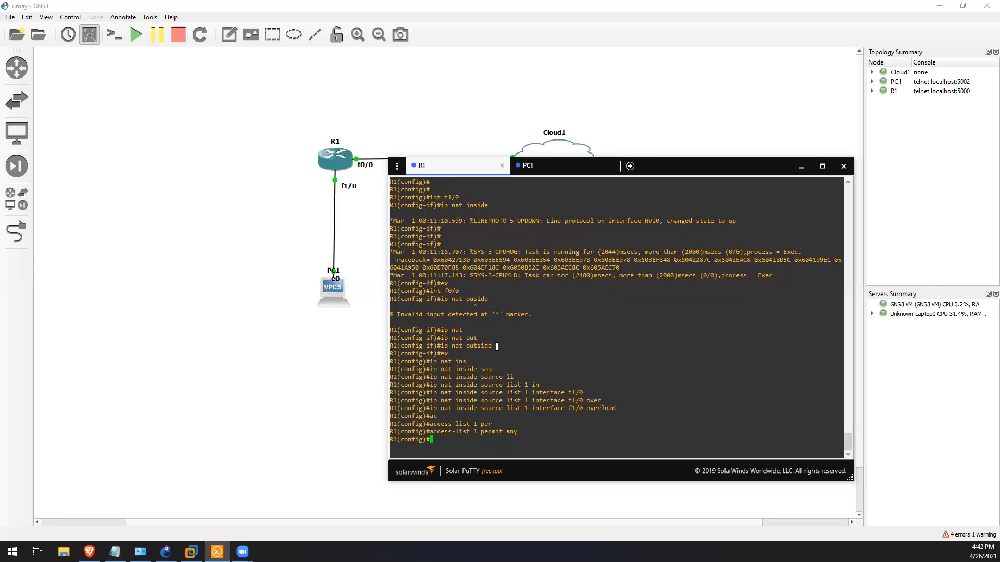
{"action": "key", "text": "Up"}
{"action": "key", "text": "Left"}
{"action": "key", "text": "Left"}
{"action": "key", "text": "Left"}
{"action": "key", "text": "Left"}
{"action": "key", "text": "Left"}
{"action": "key", "text": "Right"}
{"action": "key", "text": "BackSpace"}
{"action": "key", "text": "BackSpace"}
{"action": "key", "text": "BackSpace"}
{"action": "key", "text": "BackSpace"}
{"action": "key", "text": "BackSpace"}
{"action": "key", "text": "BackSpace"}
{"action": "type", "text": "deny"}
{"action": "key", "text": "Return"}
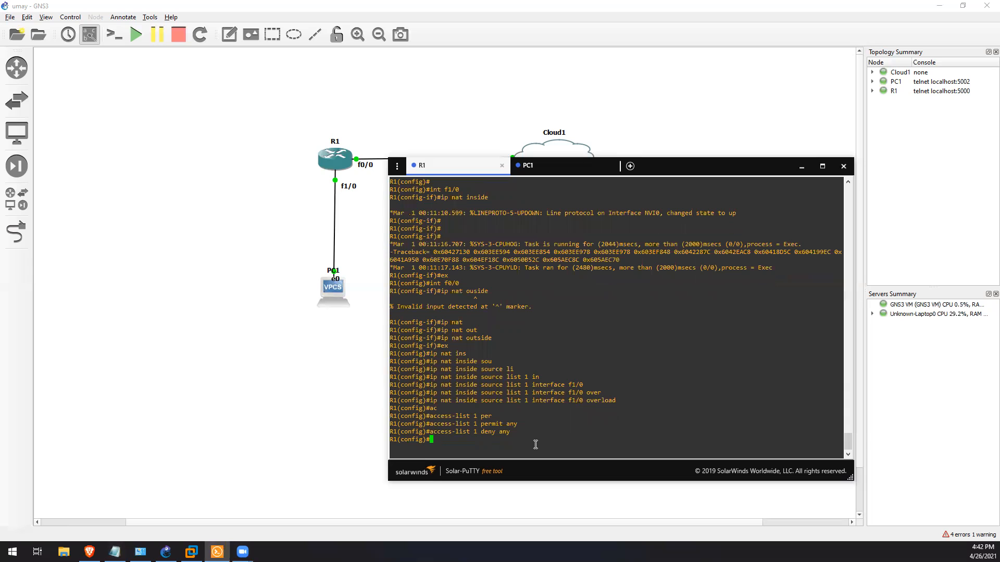
Step: Return to PC1's console and ping cisco.com again to test the deny entry
{"action": "left_click", "coordinate": [357, 393]}
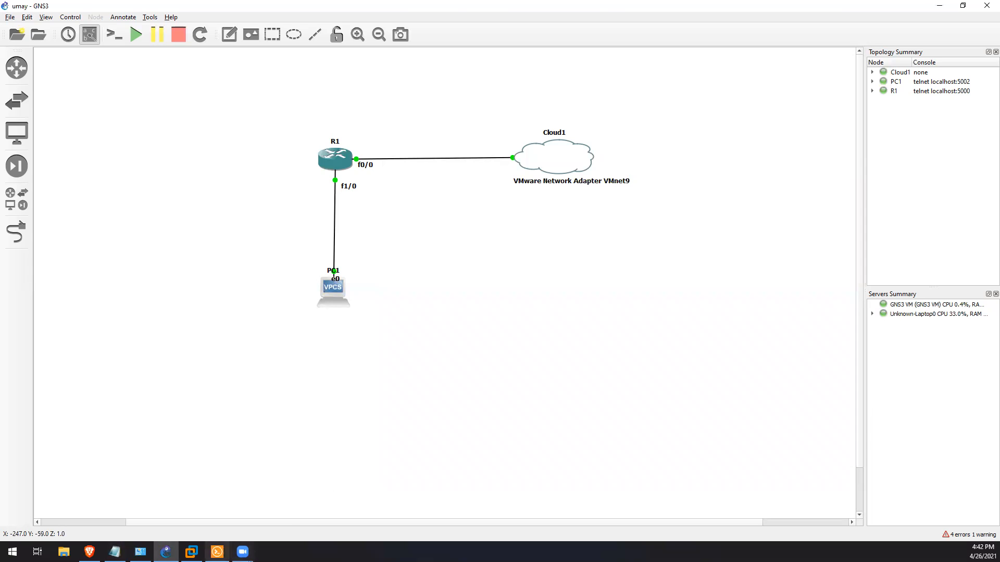
{"action": "left_click", "coordinate": [217, 552]}
{"action": "left_click", "coordinate": [557, 166]}
{"action": "key", "text": "Up"}
{"action": "key", "text": "Return"}
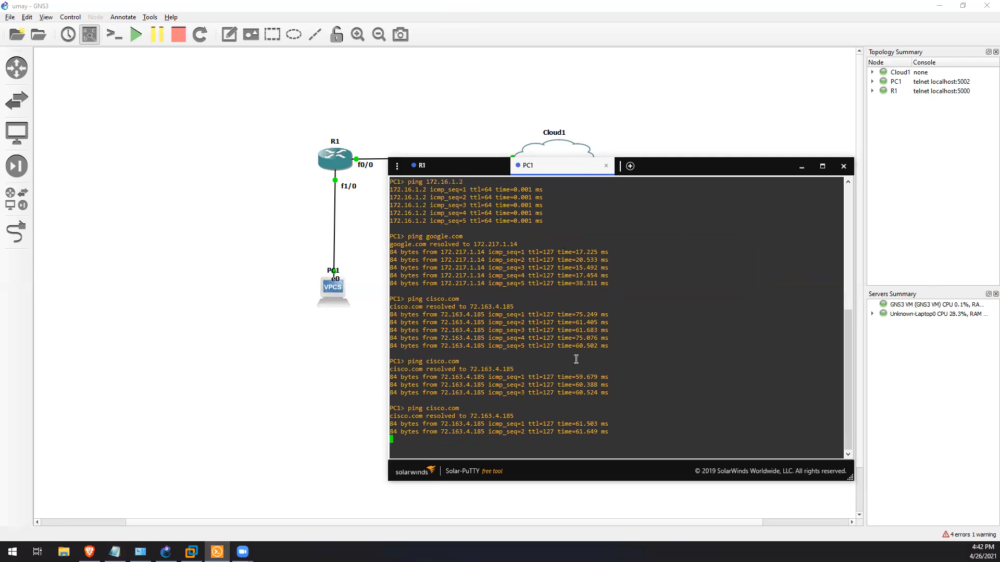
Step: Stop the running ping on PC1 and ping google.com instead
{"action": "key", "text": "ctrl+c"}
{"action": "key", "text": "Up"}
{"action": "key", "text": "BackSpace"}
{"action": "key", "text": "BackSpace"}
{"action": "key", "text": "BackSpace"}
{"action": "key", "text": "BackSpace"}
{"action": "key", "text": "BackSpace"}
{"action": "key", "text": "BackSpace"}
{"action": "key", "text": "BackSpace"}
{"action": "key", "text": "BackSpace"}
{"action": "key", "text": "BackSpace"}
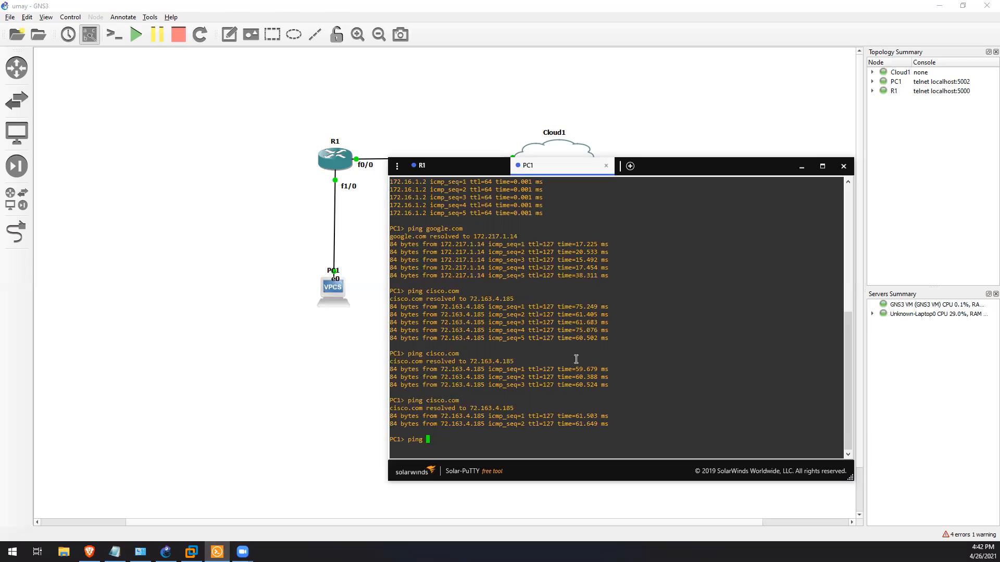
{"action": "type", "text": "google.com"}
{"action": "key", "text": "Return"}
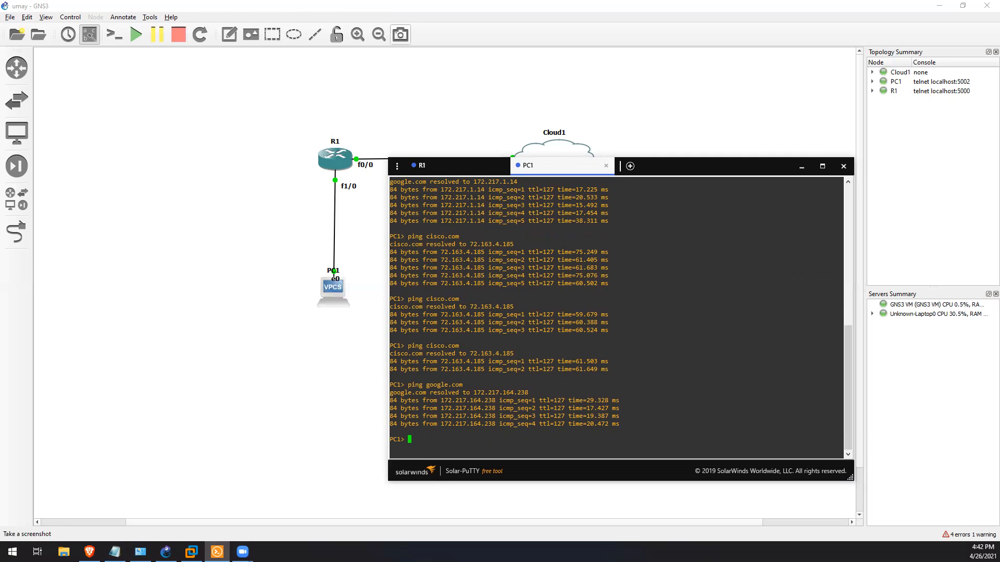
{"action": "left_click", "coordinate": [277, 510]}
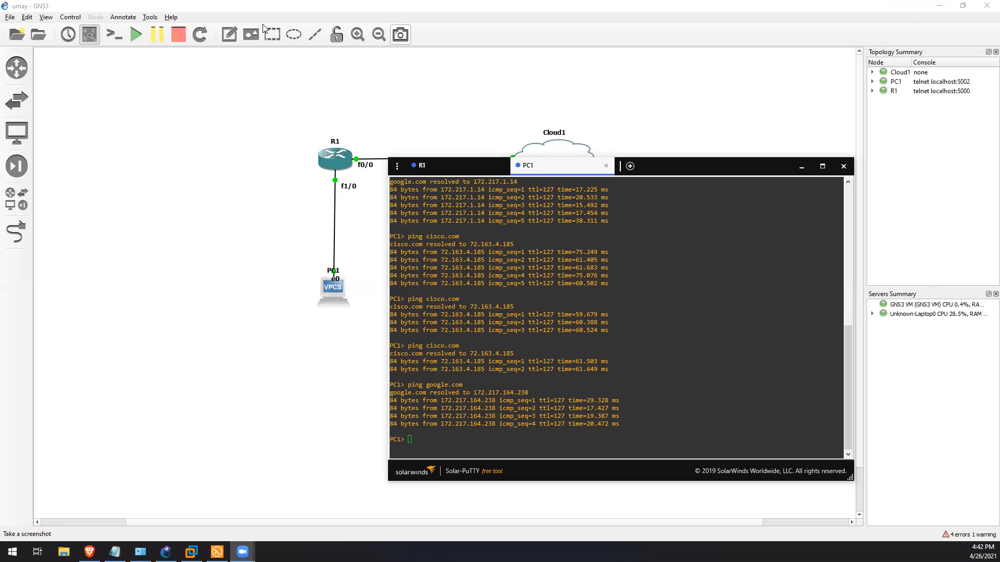
{"action": "left_click", "coordinate": [378, 58]}
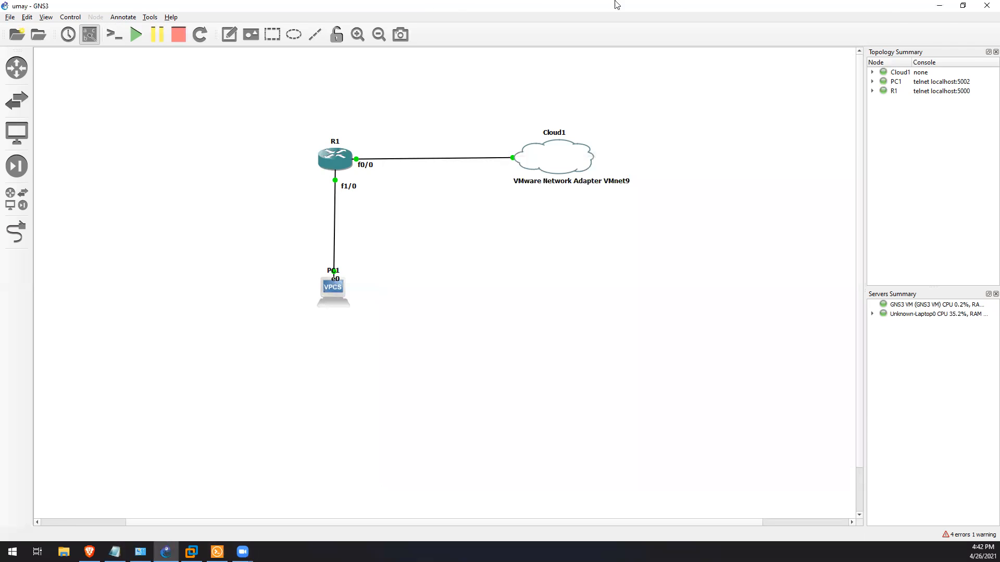
{"action": "left_click", "coordinate": [939, 6]}
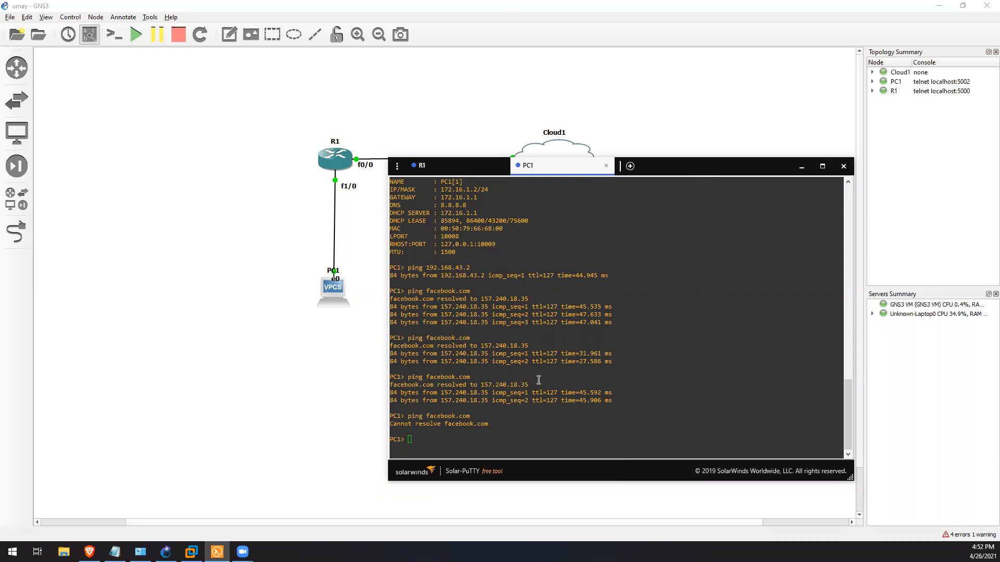
Step: Ping google.com from PC1's console to test access with access list 1 applied on R1
{"action": "left_click", "coordinate": [500, 433]}
{"action": "key", "text": "BackSpace"}
{"action": "key", "text": "BackSpace"}
{"action": "key", "text": "BackSpace"}
{"action": "key", "text": "BackSpace"}
{"action": "key", "text": "BackSpace"}
{"action": "key", "text": "BackSpace"}
{"action": "key", "text": "BackSpace"}
{"action": "key", "text": "BackSpace"}
{"action": "key", "text": "BackSpace"}
{"action": "key", "text": "BackSpace"}
{"action": "key", "text": "BackSpace"}
{"action": "key", "text": "BackSpace"}
{"action": "type", "text": "google.com"}
{"action": "key", "text": "Return"}
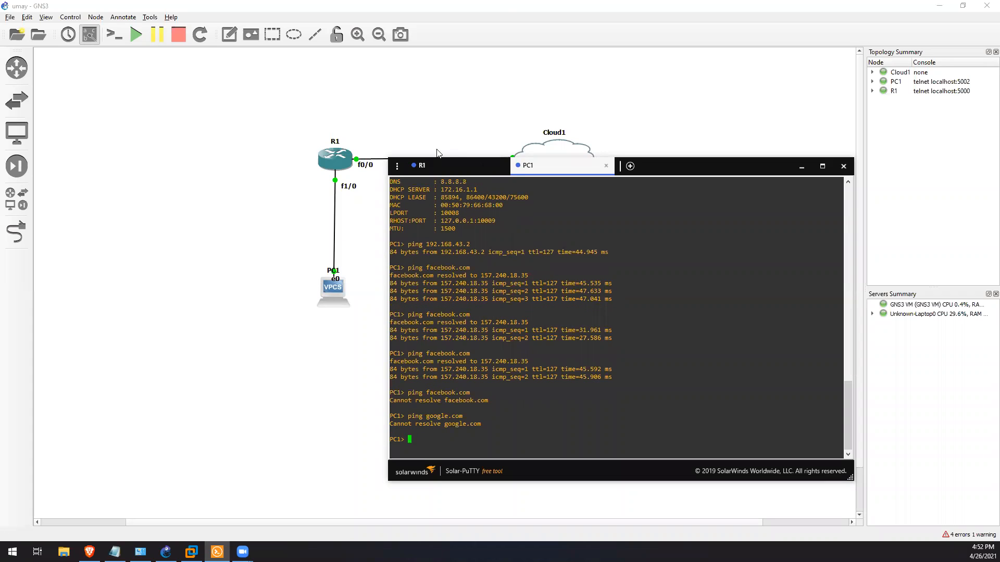
Step: Remove the inbound access list from R1's f1/0 with no ip access-group 1 in
{"action": "left_click", "coordinate": [440, 166]}
{"action": "scroll", "coordinate": [551, 354], "scroll_direction": "up", "scroll_amount": 3}
{"action": "scroll", "coordinate": [551, 355], "scroll_direction": "down", "scroll_amount": 3}
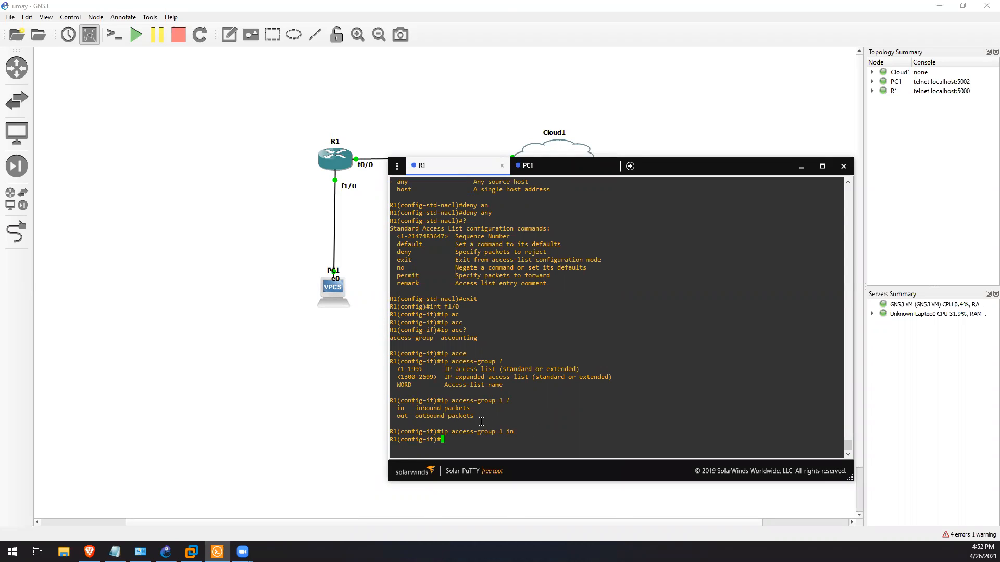
{"action": "key", "text": "Up"}
{"action": "key", "text": "Left"}
{"action": "key", "text": "Left"}
{"action": "key", "text": "Left"}
{"action": "key", "text": "Left"}
{"action": "key", "text": "Left"}
{"action": "key", "text": "Left"}
{"action": "key", "text": "Left"}
{"action": "key", "text": "Left"}
{"action": "key", "text": "Left"}
{"action": "key", "text": "Left"}
{"action": "key", "text": "Left"}
{"action": "key", "text": "Left"}
{"action": "key", "text": "Left"}
{"action": "key", "text": "Left"}
{"action": "key", "text": "Left"}
{"action": "key", "text": "Left"}
{"action": "key", "text": "Left"}
{"action": "key", "text": "Left"}
{"action": "key", "text": "Left"}
{"action": "key", "text": "Left"}
{"action": "type", "text": "no"}
{"action": "key", "text": "Return"}
Step: Repeat the google.com ping from PC1 with the access list removed from f1/0
{"action": "left_click", "coordinate": [552, 166]}
{"action": "key", "text": "Up"}
{"action": "key", "text": "Return"}
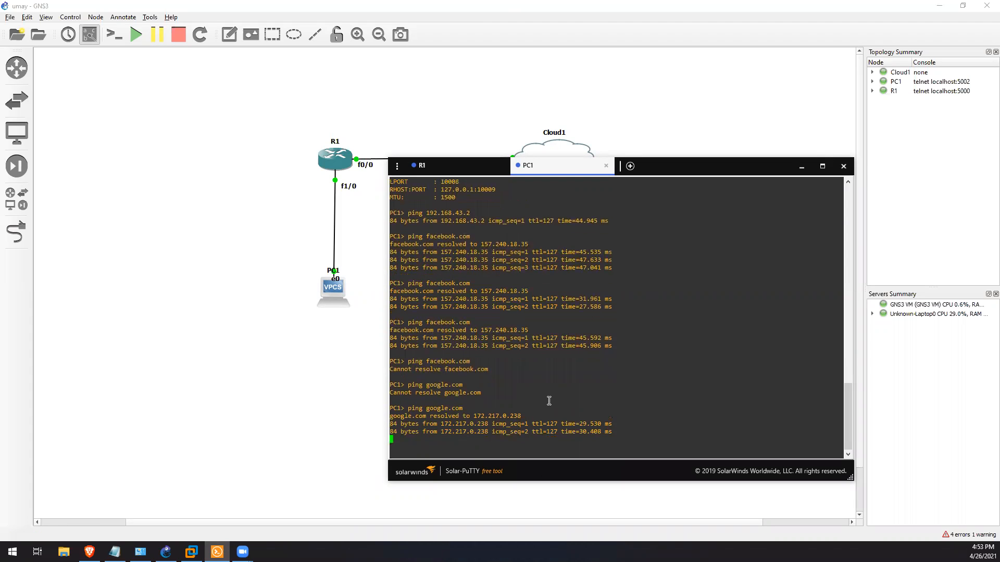
Step: Reapply access list 1 inbound on R1's f1/0 with ip access-group 1 in
{"action": "left_click", "coordinate": [467, 171]}
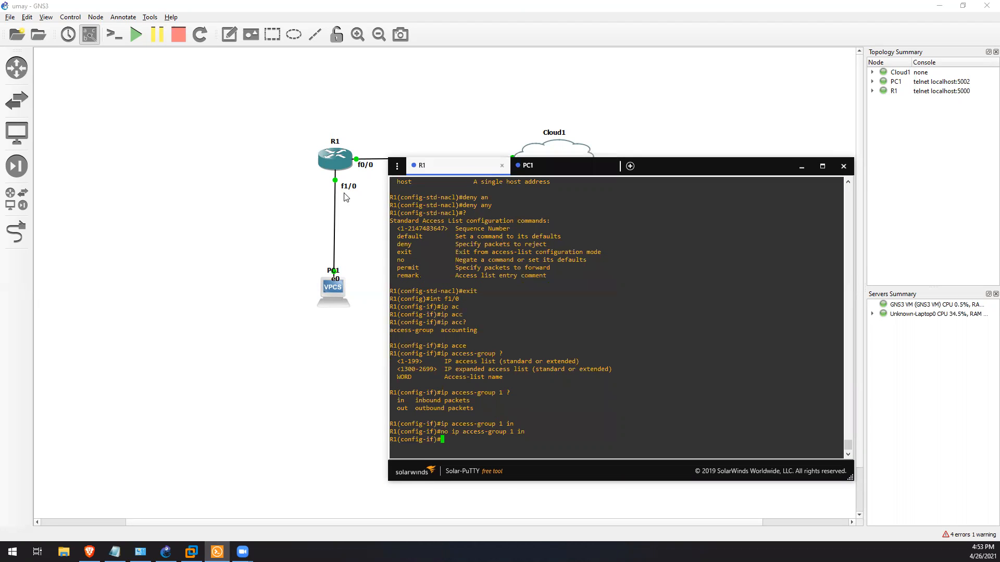
{"action": "left_click", "coordinate": [545, 172]}
{"action": "left_click", "coordinate": [469, 166]}
{"action": "key", "text": "Up"}
{"action": "key", "text": "Left"}
{"action": "key", "text": "Up"}
{"action": "key", "text": "Return"}
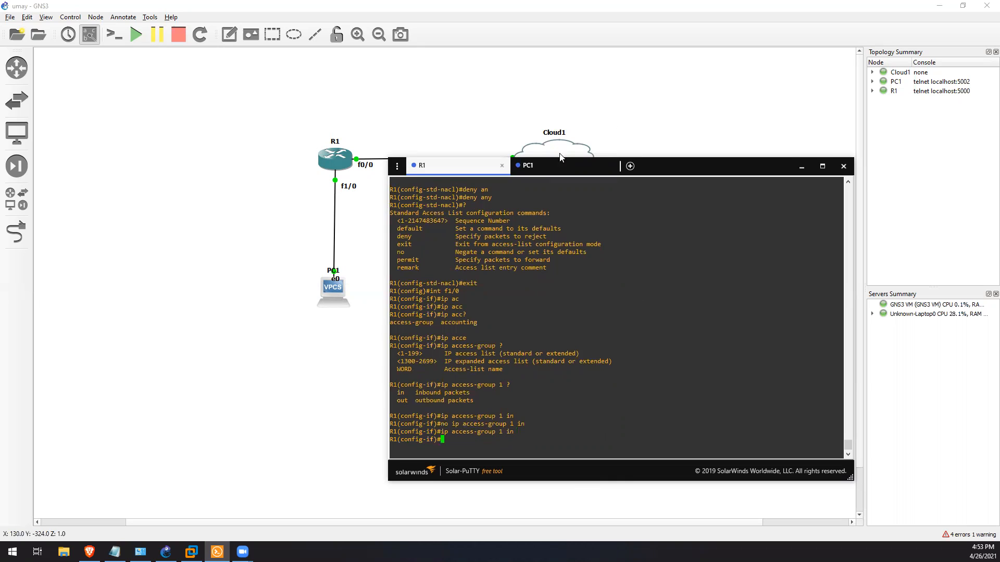
Step: Ping google.com from PC1 once more with the access list reapplied, and reposition the console window
{"action": "left_click", "coordinate": [584, 166]}
{"action": "key", "text": "Up"}
{"action": "key", "text": "Return"}
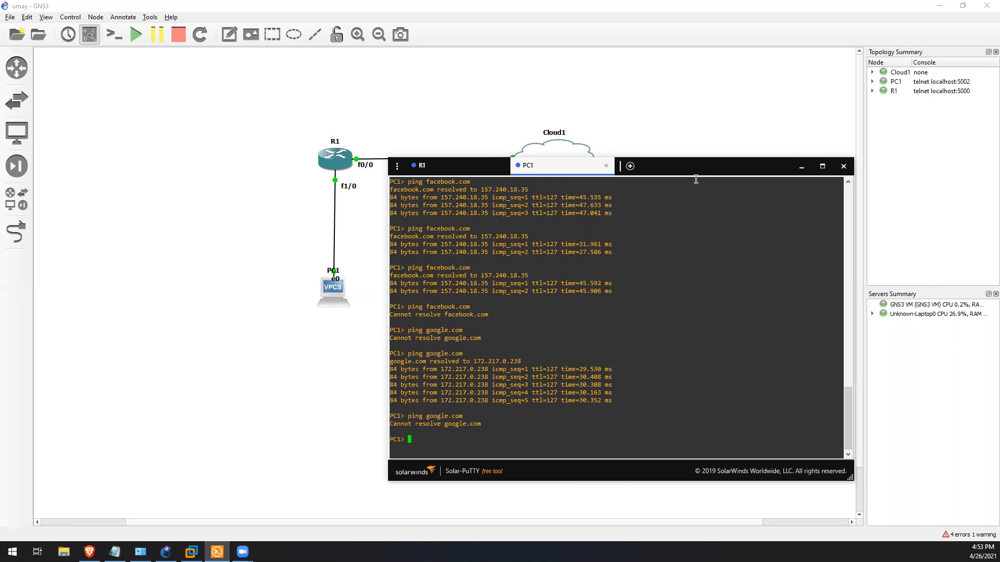
{"action": "left_click_drag", "start_coordinate": [688, 162], "coordinate": [642, 154]}
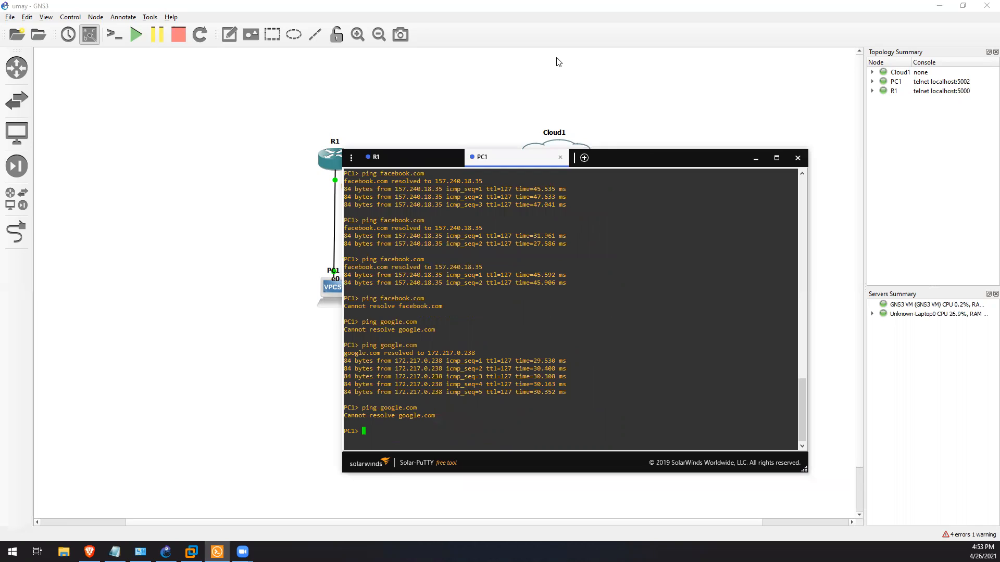